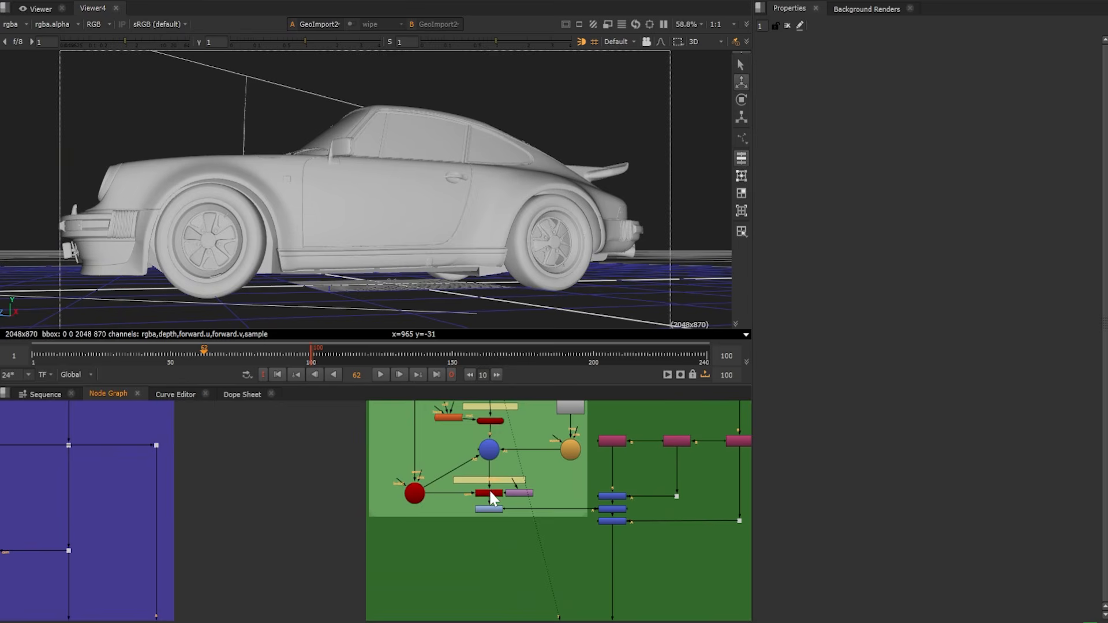
Display the car's ScanlineRender output in the viewer and examine the reflections on its bumper and headlights
click(490, 491)
key(1)
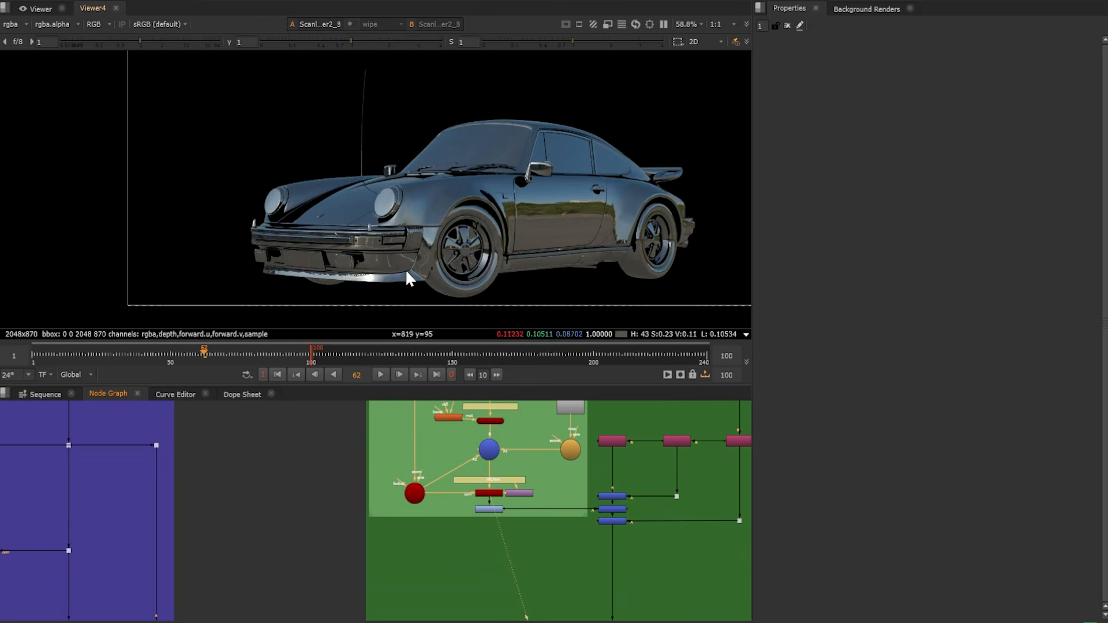
scroll(364, 234, up, 5)
scroll(309, 219, up, 3)
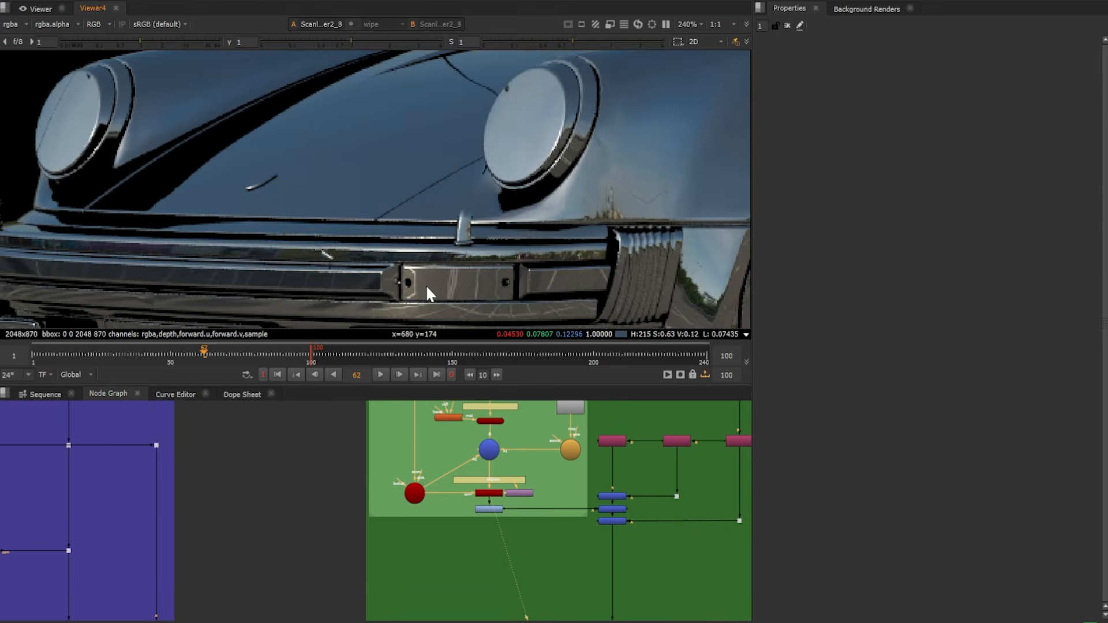
middle_drag(424, 285, 386, 140)
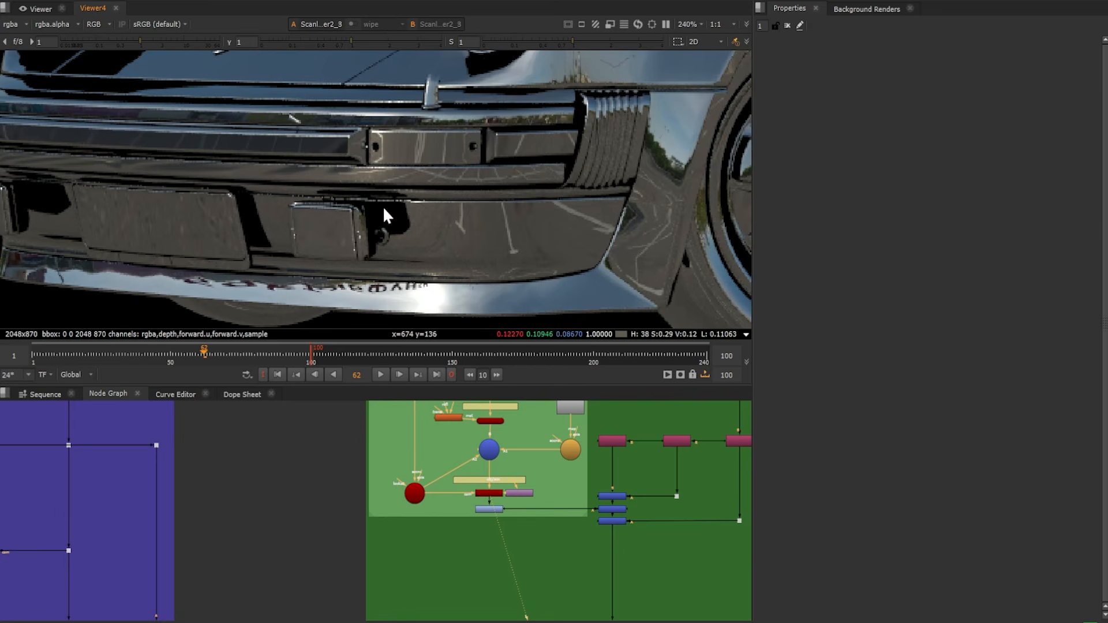
middle_drag(196, 116, 279, 272)
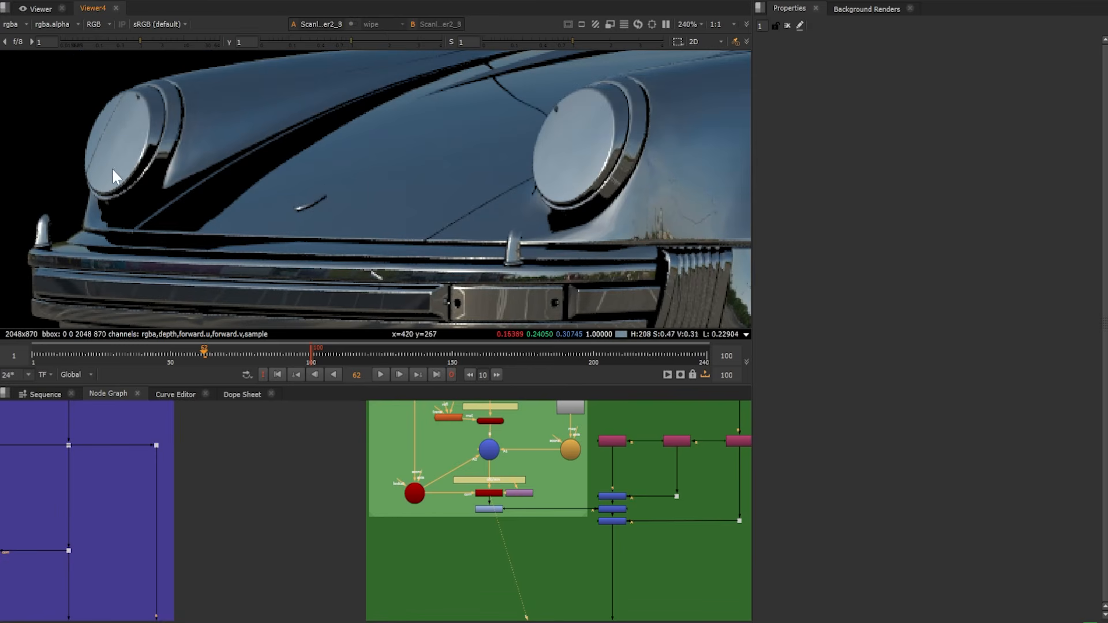
scroll(322, 193, down, 4)
Set the Max Ray Depth of the ScanlineRender2_3 node to 5
double_click(491, 493)
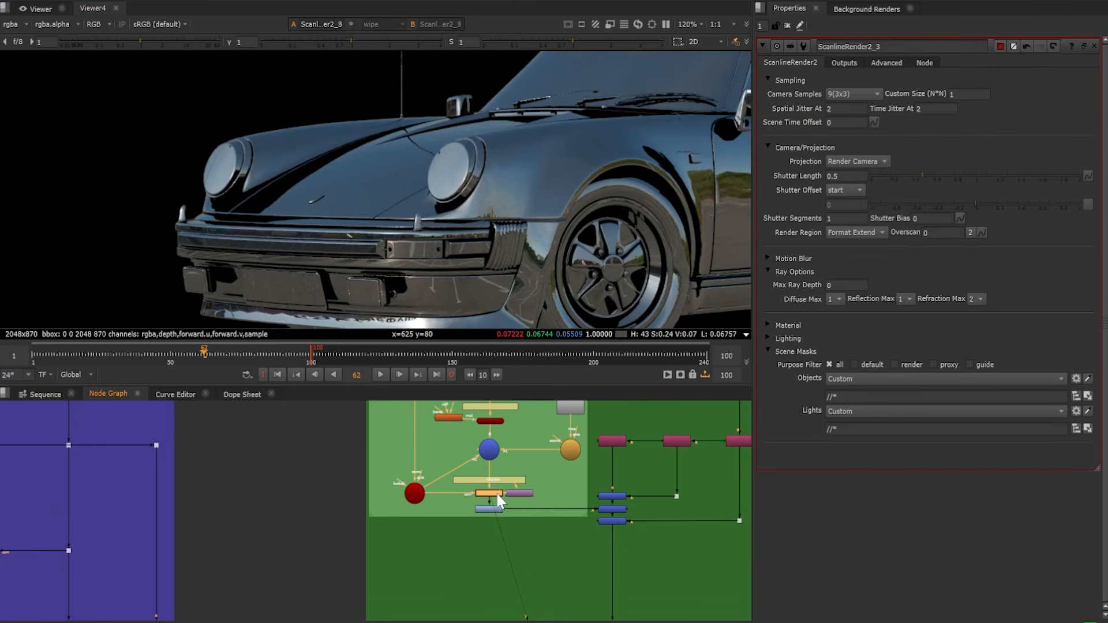
click(846, 284)
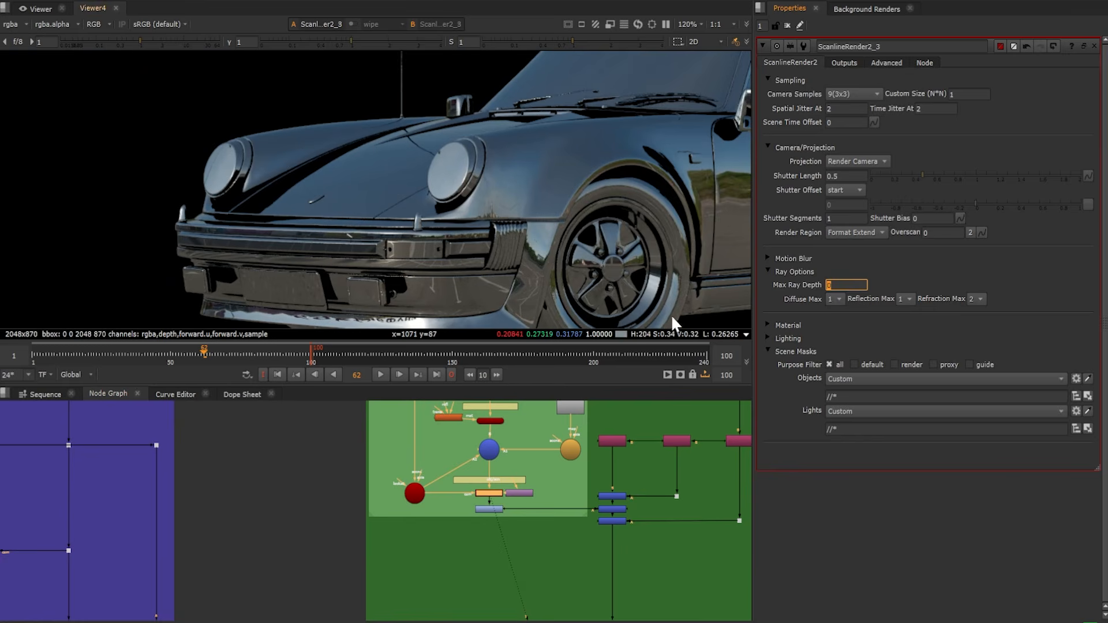
text(5)
key(Return)
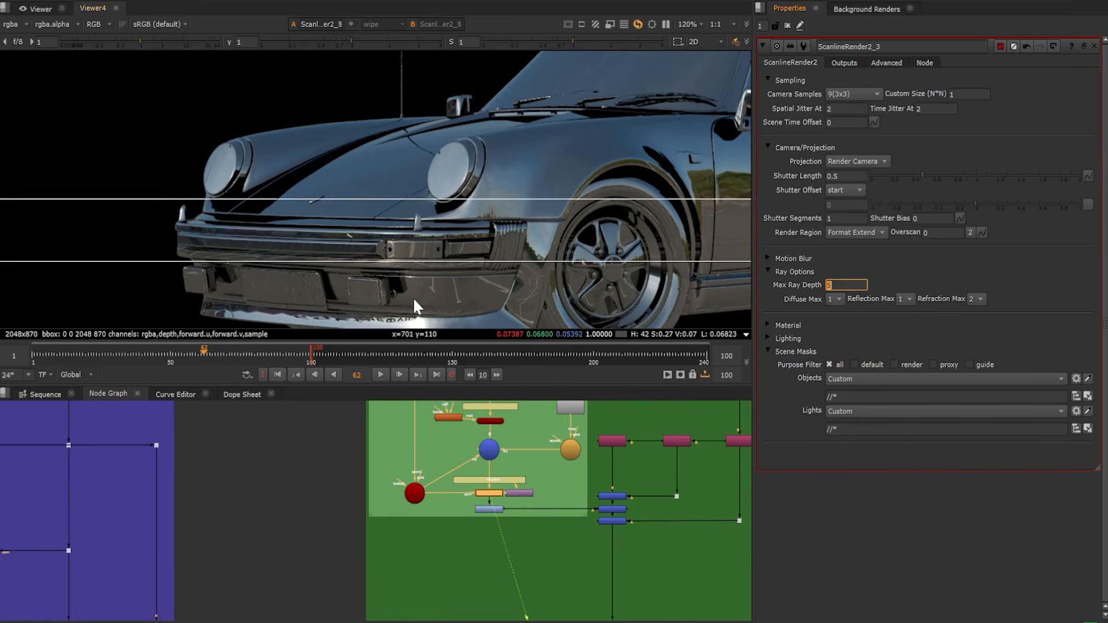
scroll(413, 297, up, 3)
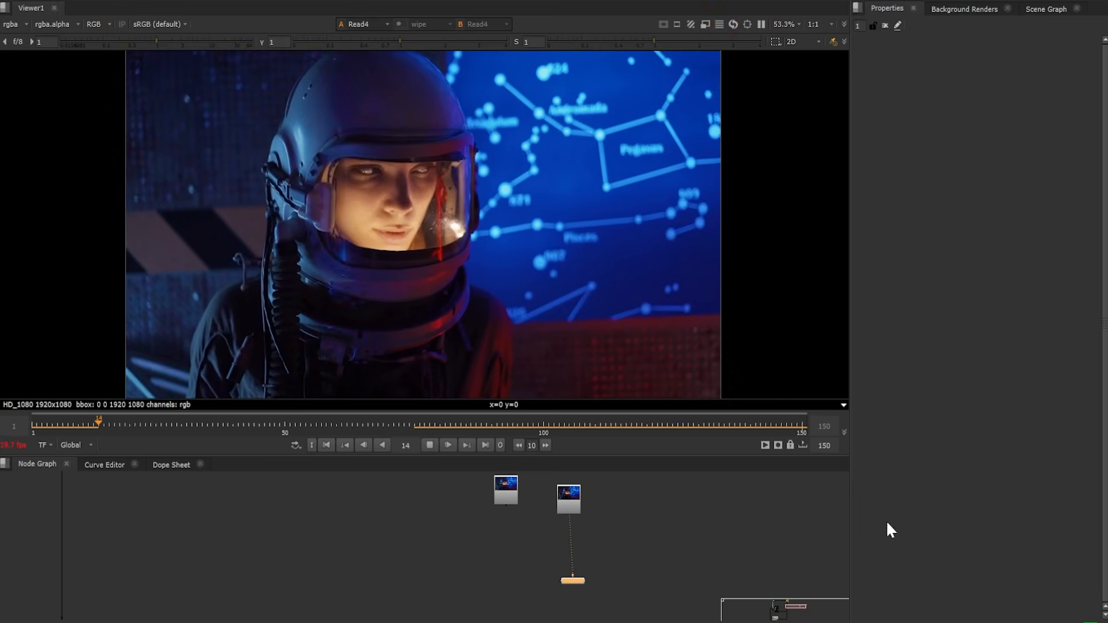
Play the Read3 astronaut clip in the viewer and stop the playback
scroll(538, 485, up, 3)
click(491, 494)
key(1)
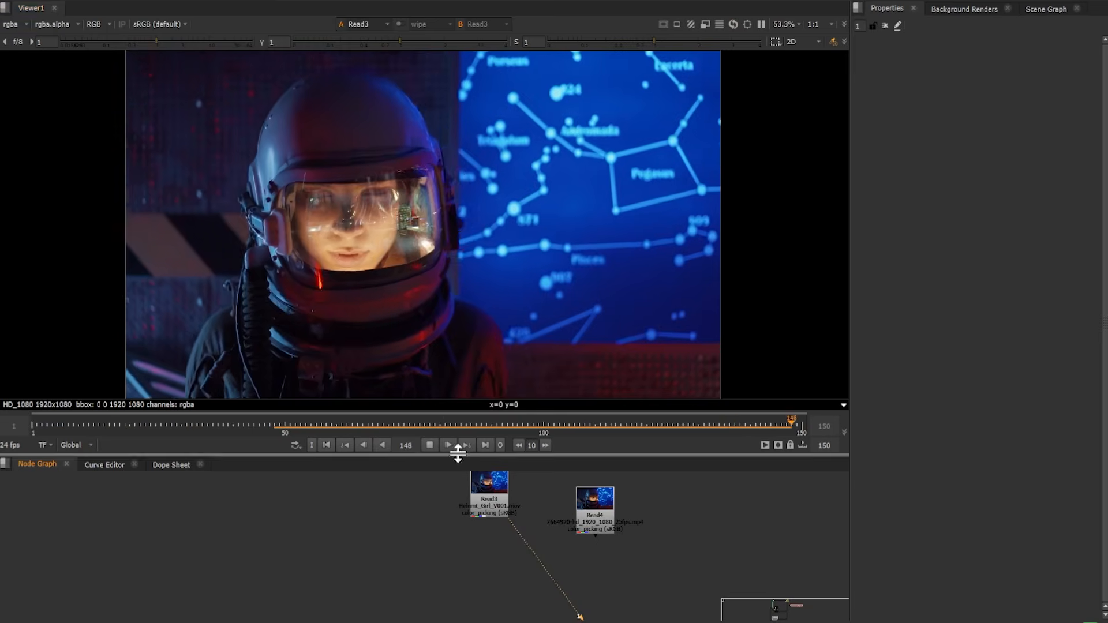
click(429, 444)
Display the Read1 footage from the Plate group in the viewer
scroll(403, 518, down, 3)
middle_drag(234, 565, 606, 621)
scroll(565, 586, down, 3)
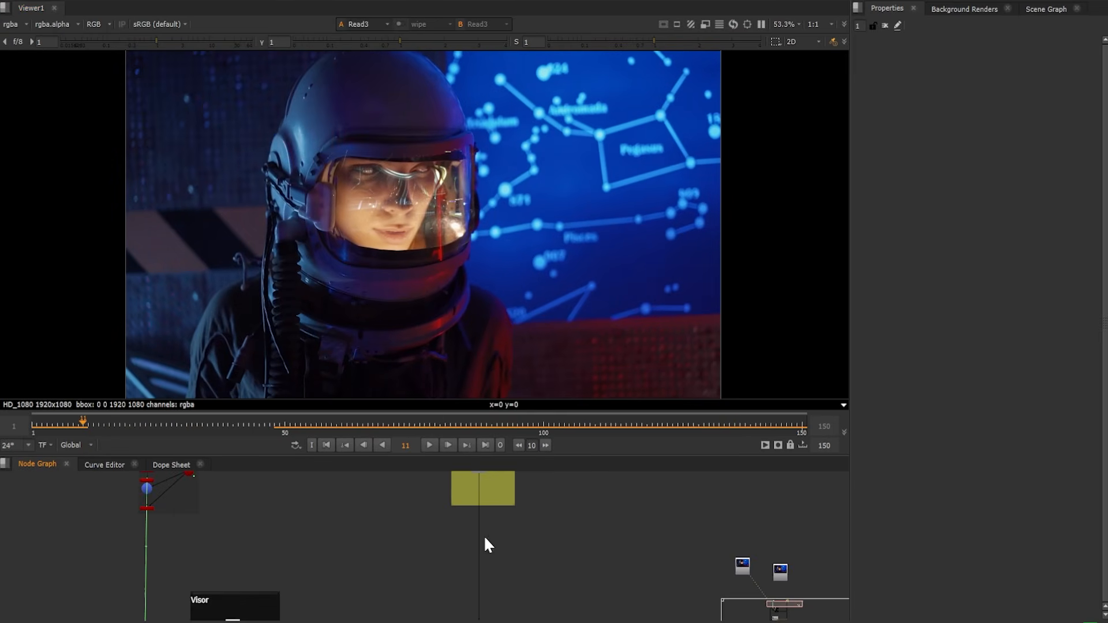
middle_drag(473, 518, 520, 550)
click(527, 509)
key(1)
scroll(260, 515, up, 5)
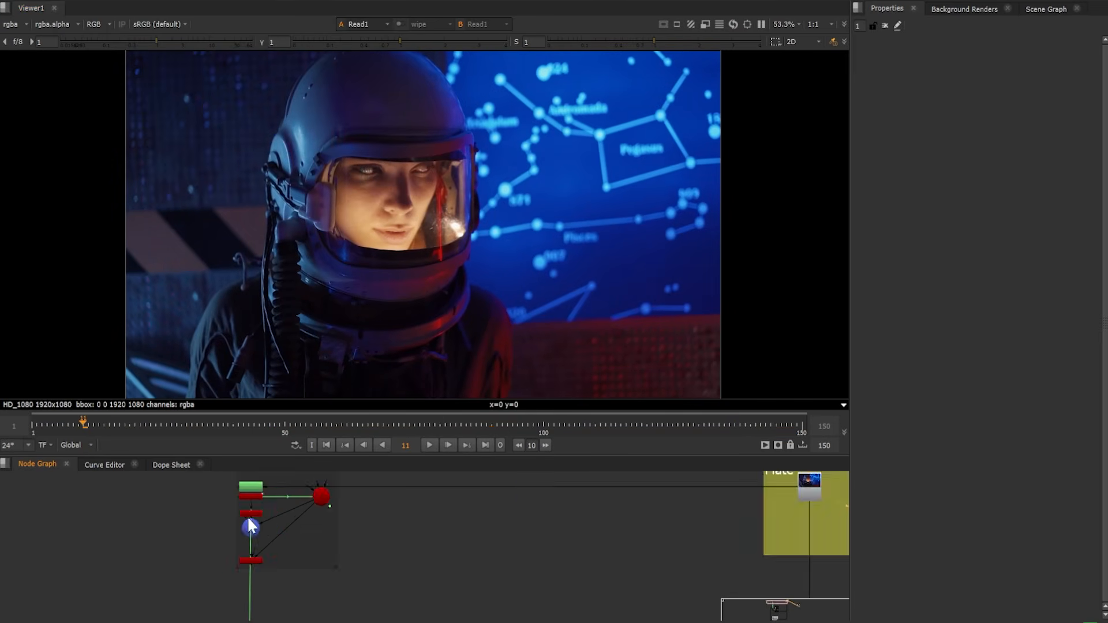
Open the Visor card's properties and inspect its curved geometry from several angles in the 3D view
scroll(427, 529, down, 5)
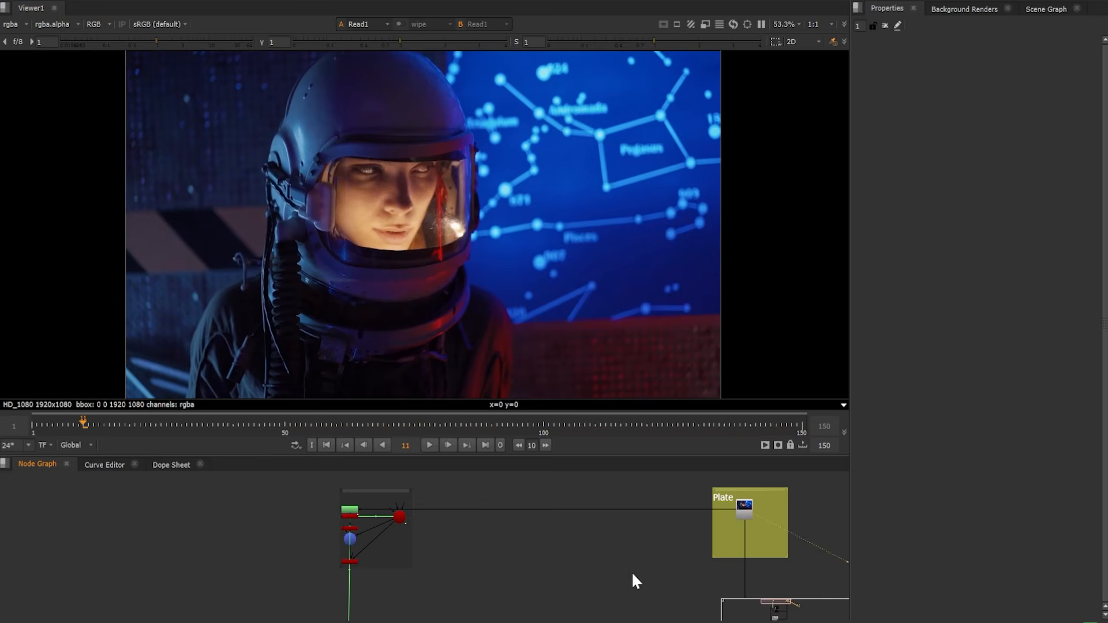
middle_drag(632, 572, 614, 450)
scroll(350, 508, up, 5)
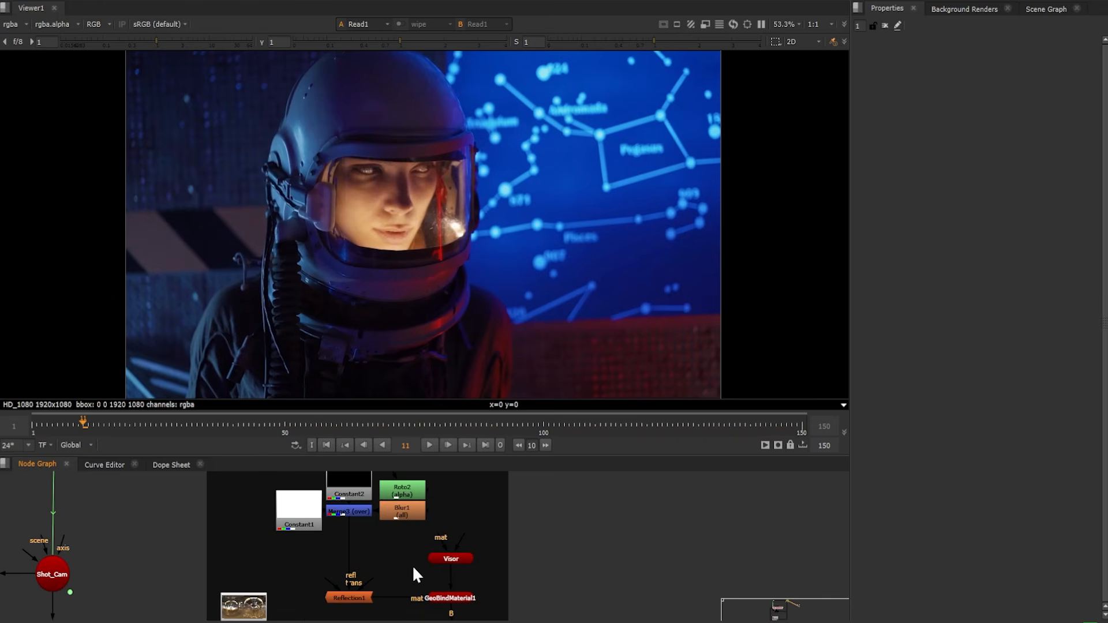
double_click(453, 558)
key(1)
ctrl+drag(563, 289, 761, 274)
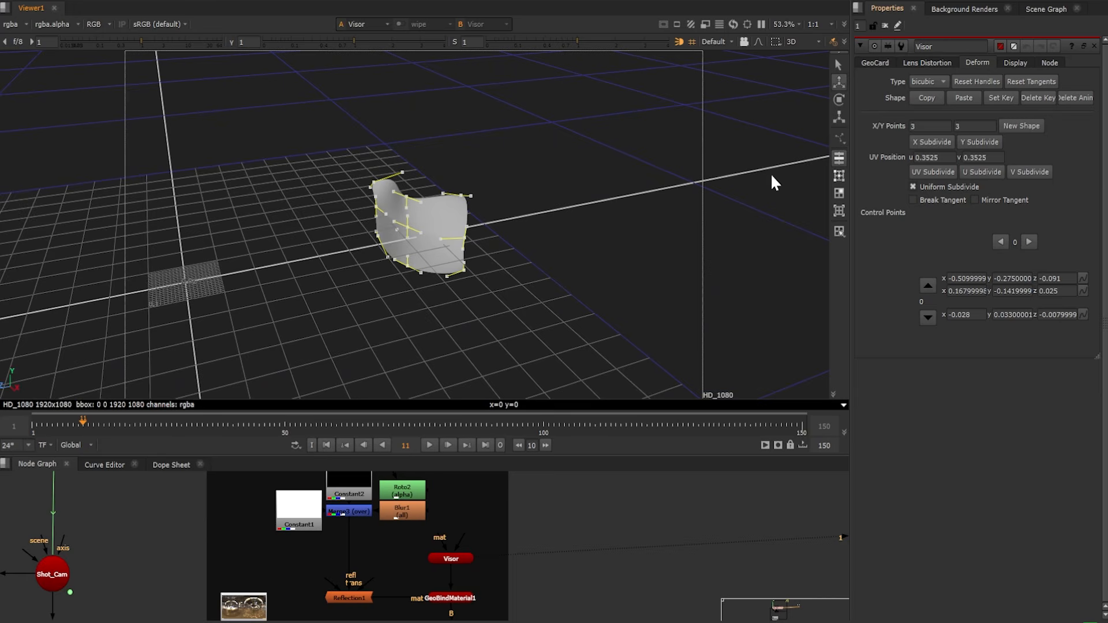
ctrl+drag(772, 176, 480, 294)
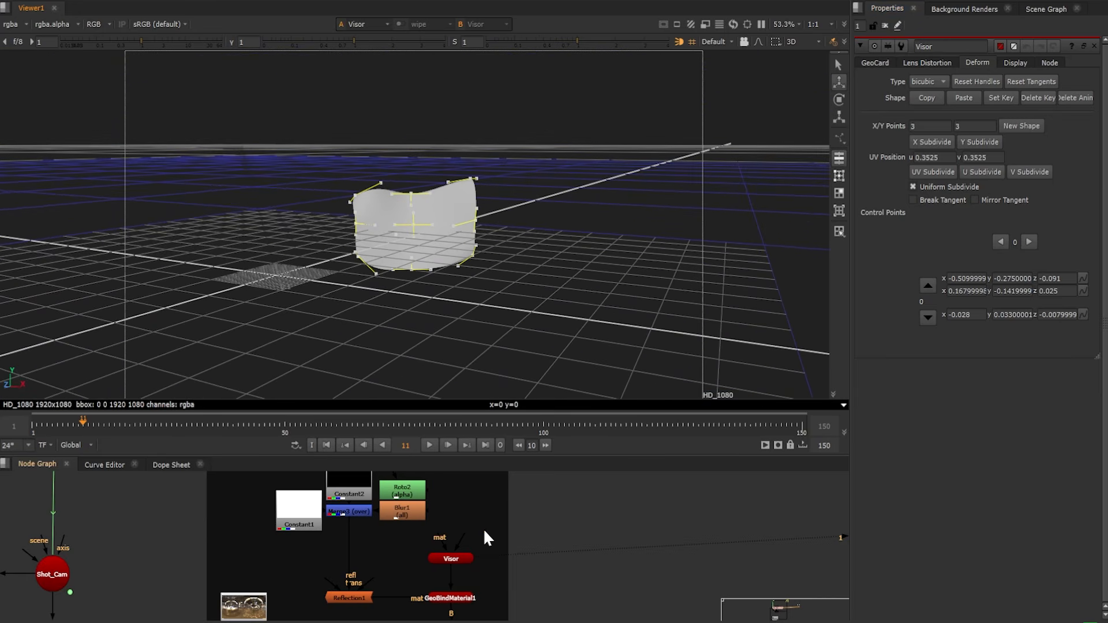
Open the properties of the Reflection1 material that feeds GeoBindMaterial1
middle_drag(388, 570, 414, 498)
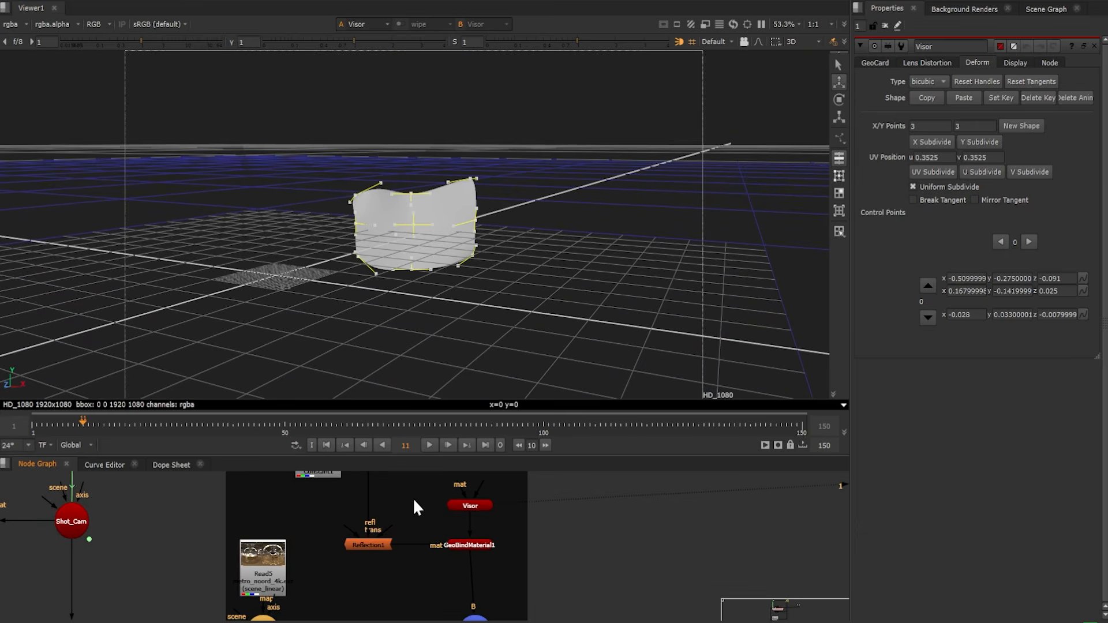
scroll(369, 560, up, 3)
double_click(376, 538)
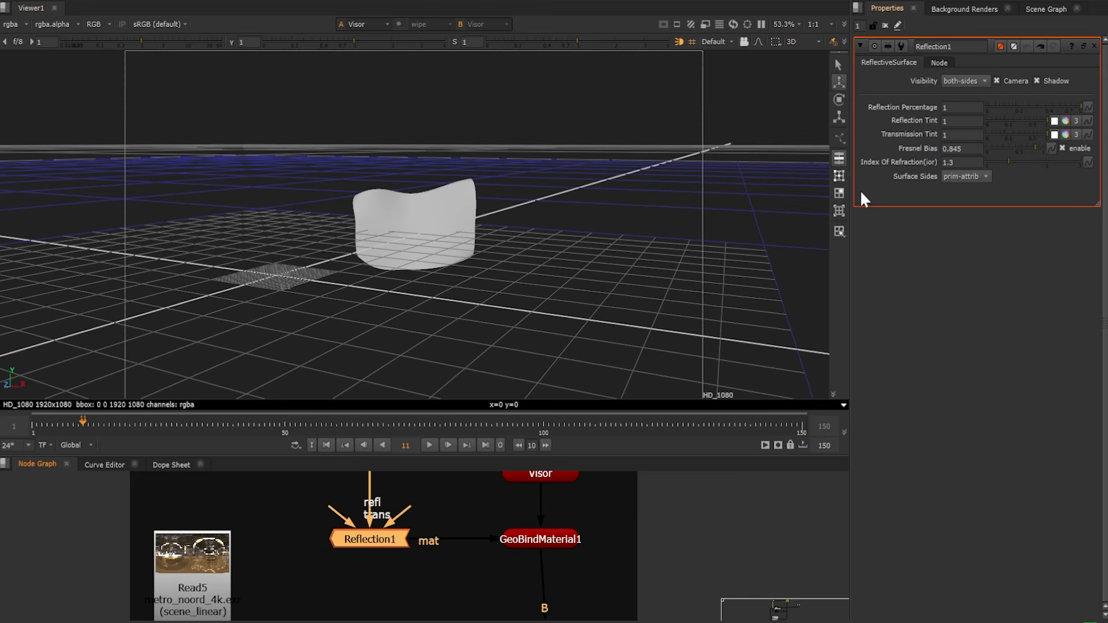
Open the Merge3 node feeding Reflection1 and display its blurred black-and-white mask in the viewer
scroll(561, 552, down, 1)
scroll(561, 552, down, 2)
middle_drag(517, 474, 525, 540)
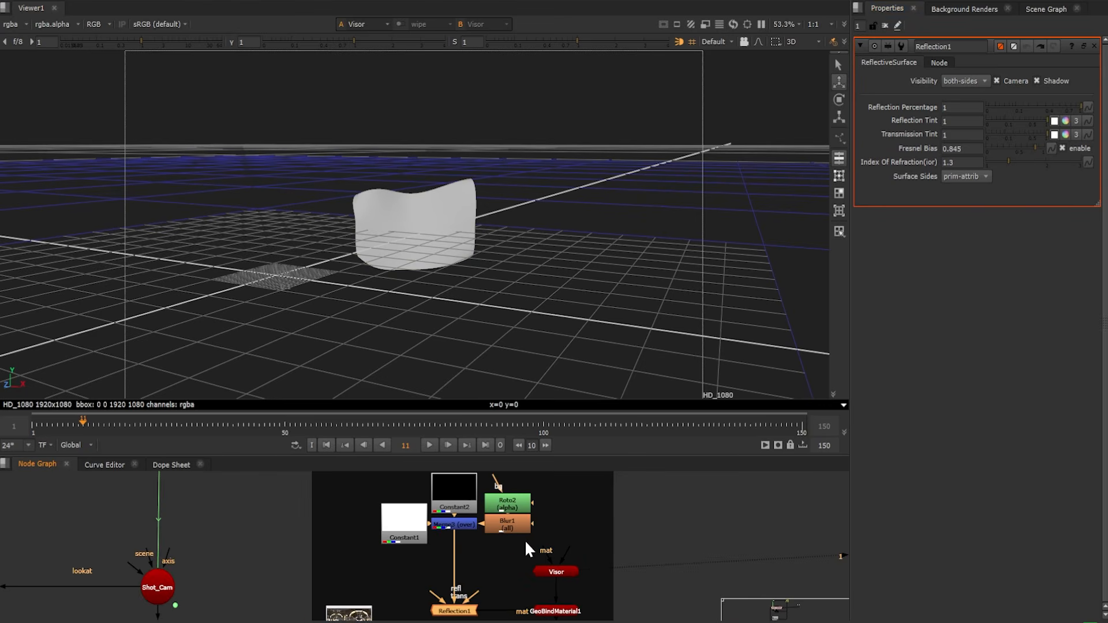
scroll(479, 529, up, 2)
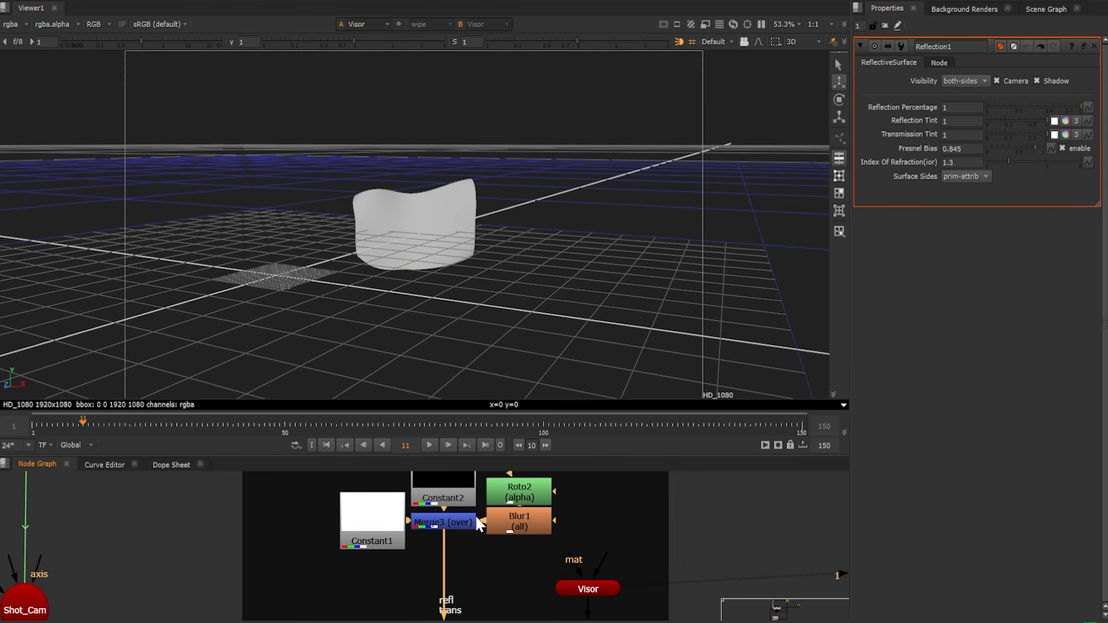
double_click(457, 516)
middle_drag(423, 520, 412, 558)
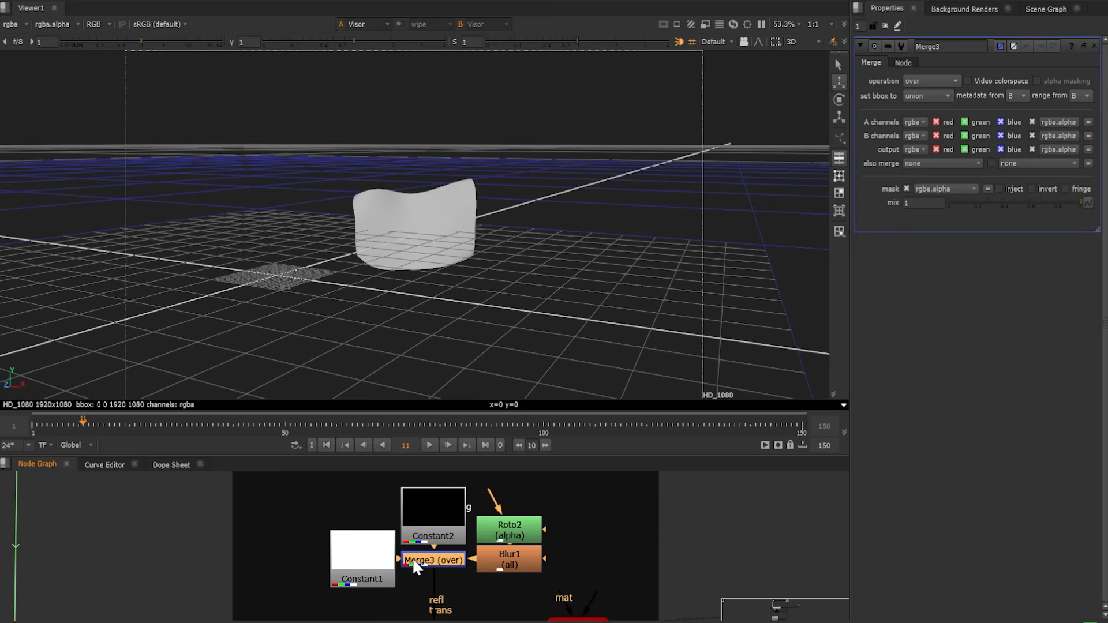
key(1)
scroll(485, 252, down, 2)
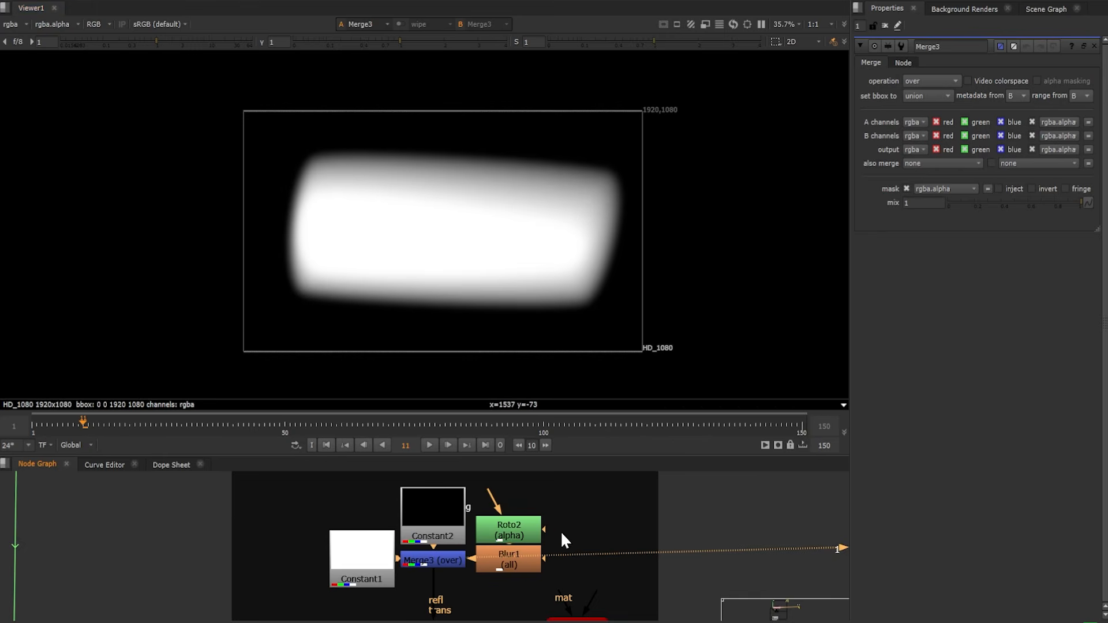
Open the EnvironmentLight1 properties and display its Read5 lat-long map in the viewer
scroll(561, 543, down, 2)
middle_drag(615, 578, 609, 538)
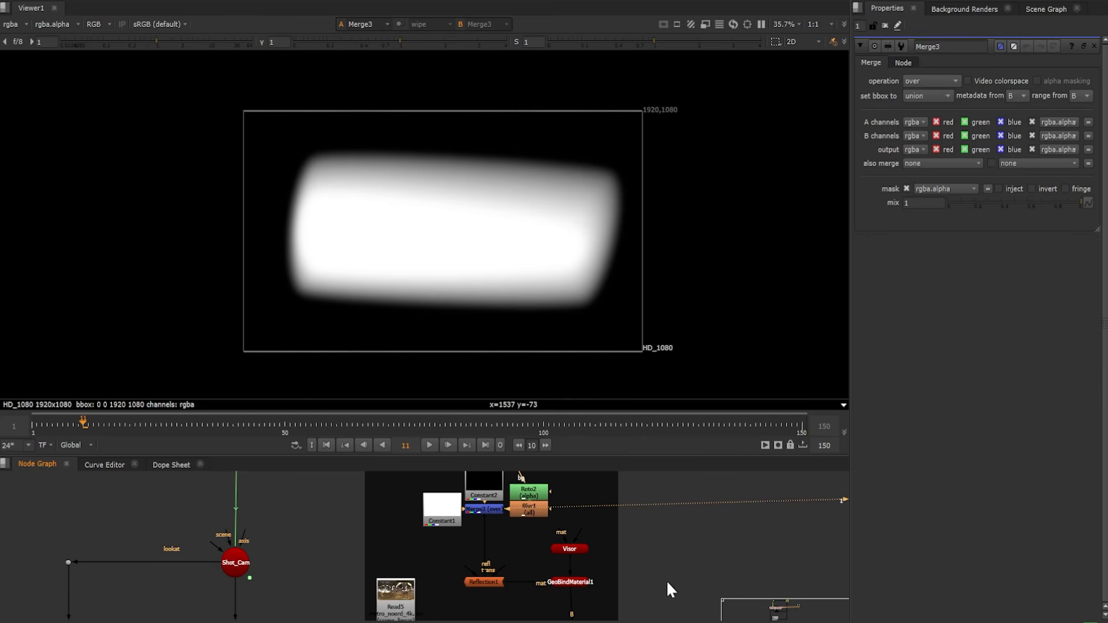
middle_drag(656, 595, 651, 516)
middle_drag(436, 525, 508, 559)
double_click(466, 529)
key(1)
click(476, 501)
key(1)
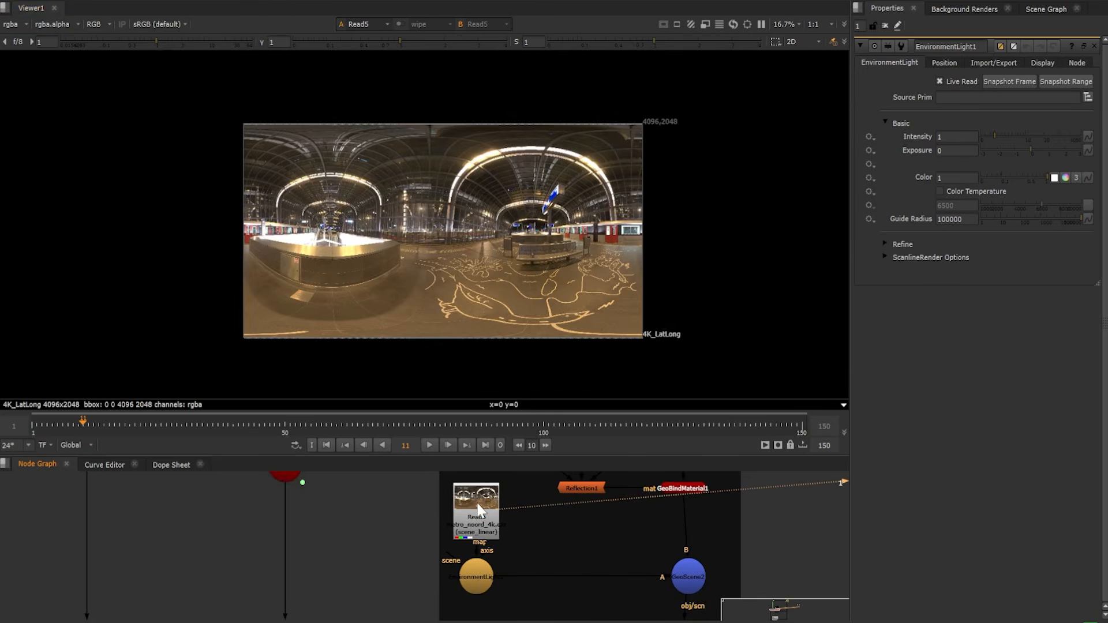
Display GeoScene2 in the 3D view and inspect the visor within the environment light from several angles
click(480, 580)
key(1)
double_click(686, 579)
key(1)
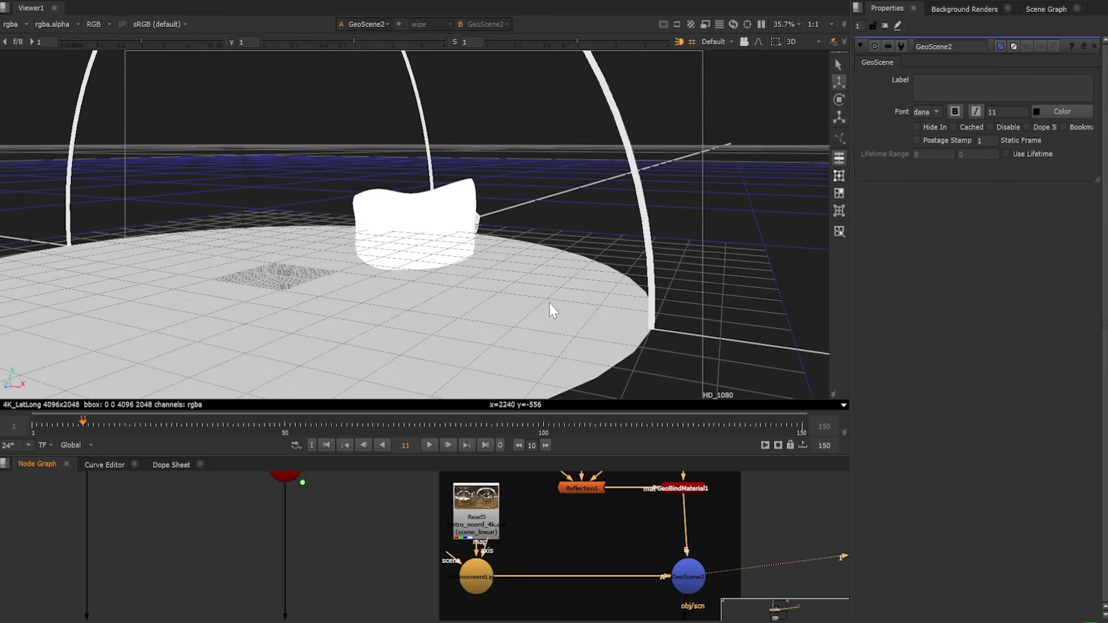
ctrl+drag(259, 218, 653, 192)
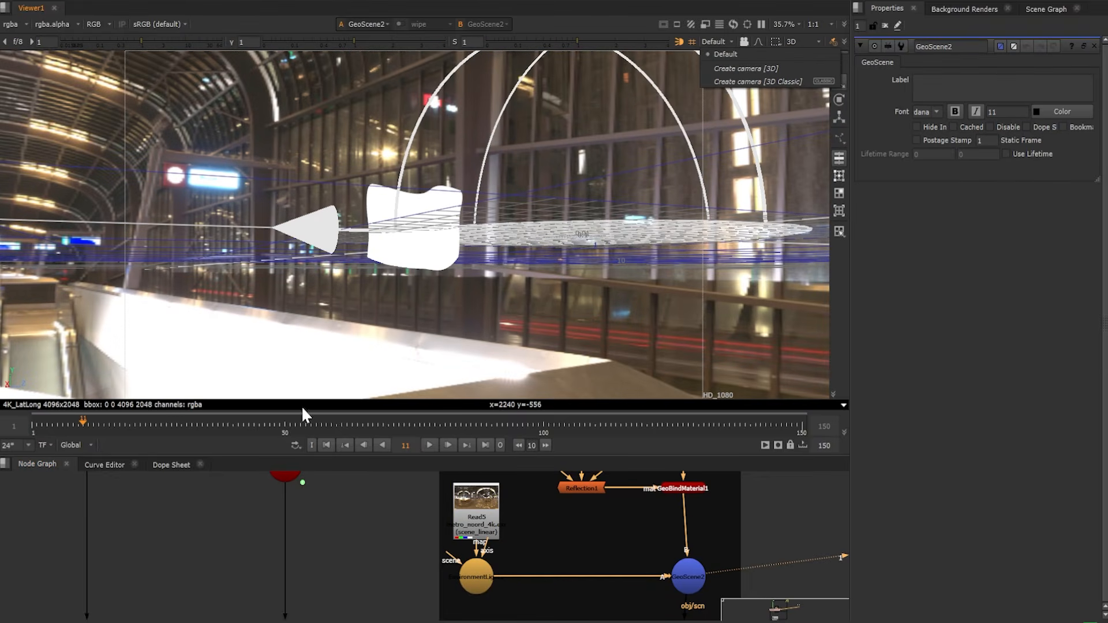
ctrl+drag(366, 287, 227, 347)
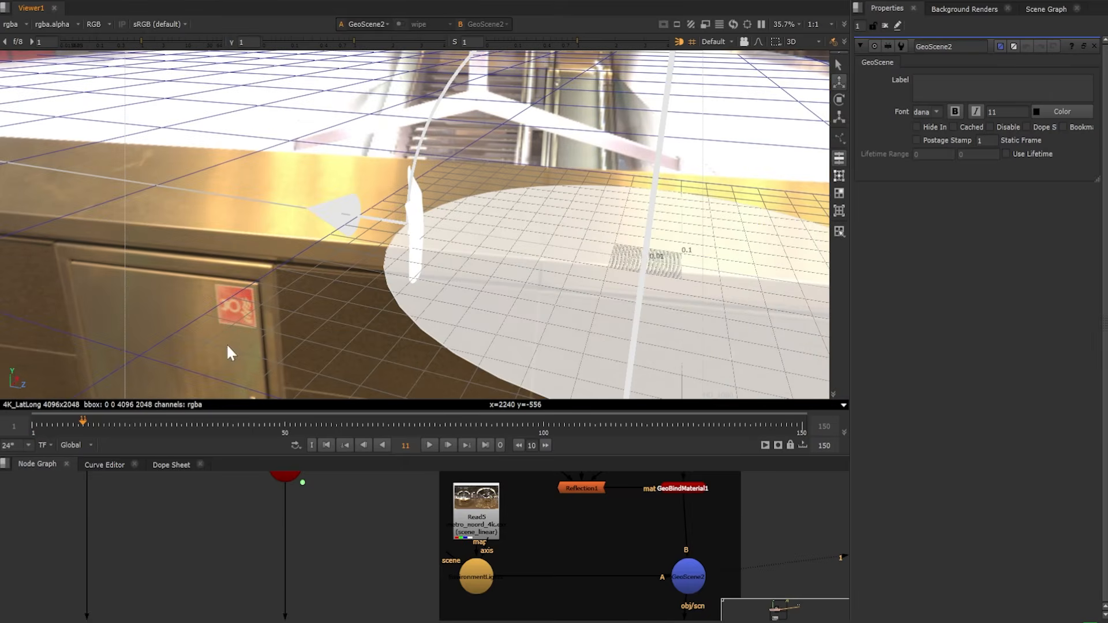
Display the ScanlineRender2_2 output in the viewer and examine the reflections rendered on the visor
middle_drag(670, 596, 591, 483)
click(595, 519)
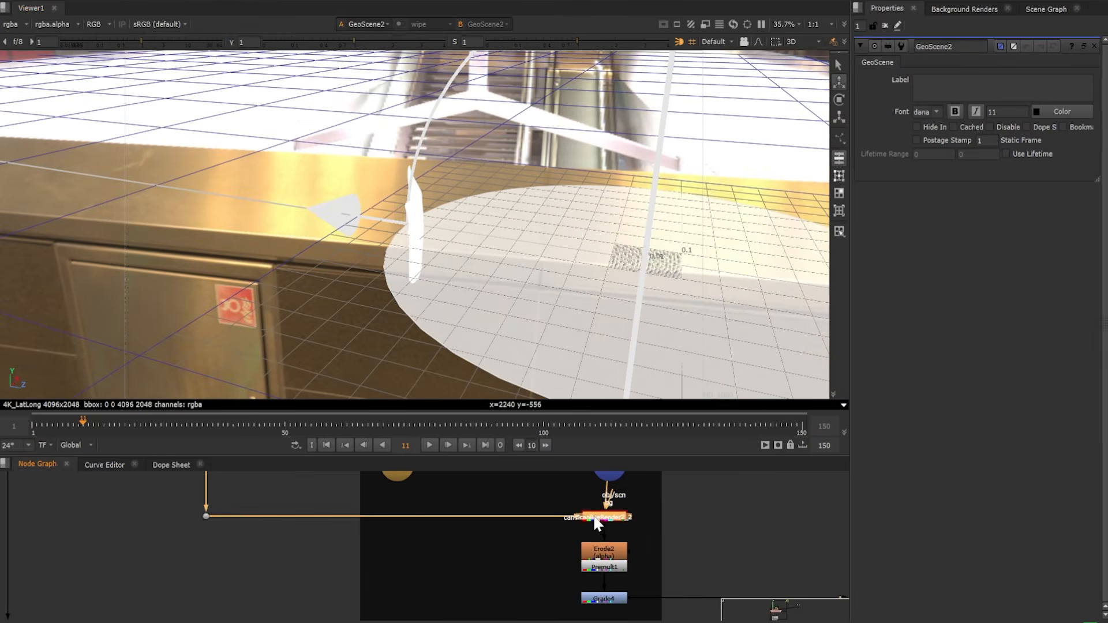
key(1)
scroll(452, 189, up, 2)
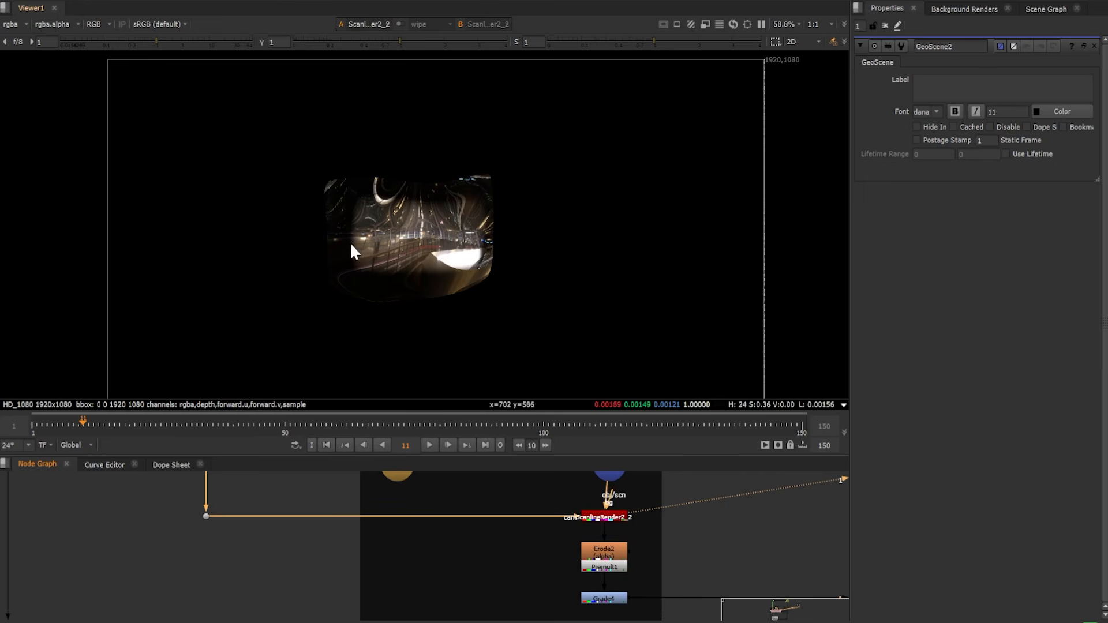
scroll(445, 260, up, 1)
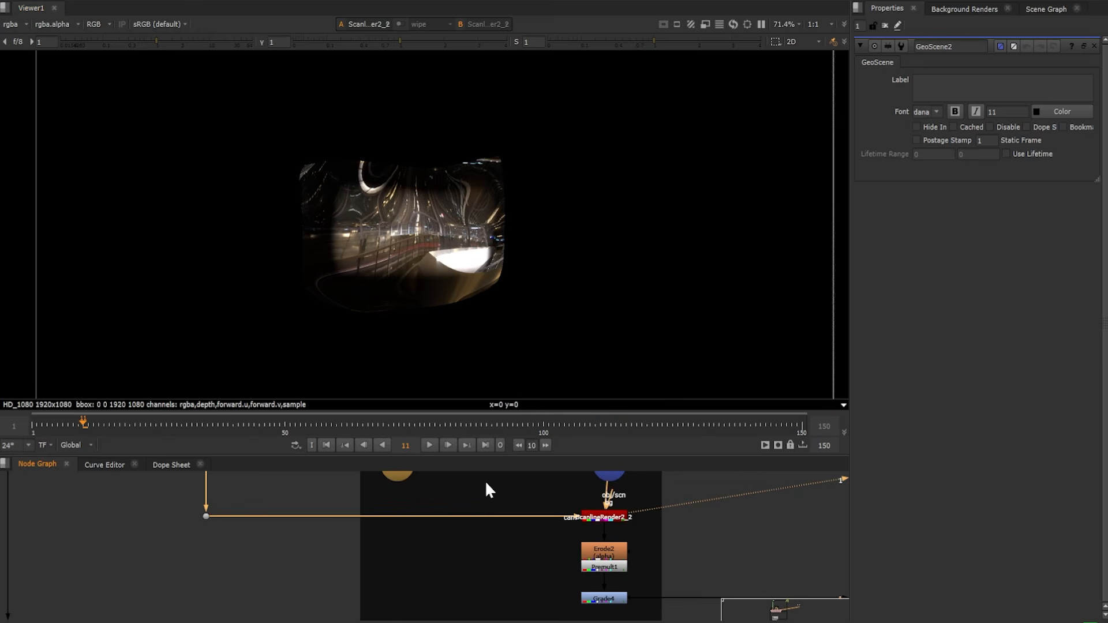
Set Reflection1's Fresnel Bias to 0.54, and undo the further trial changes to its Fresnel Bias and Index Of Refraction
middle_drag(485, 481, 486, 604)
middle_drag(516, 492, 508, 513)
click(509, 515)
double_click(511, 520)
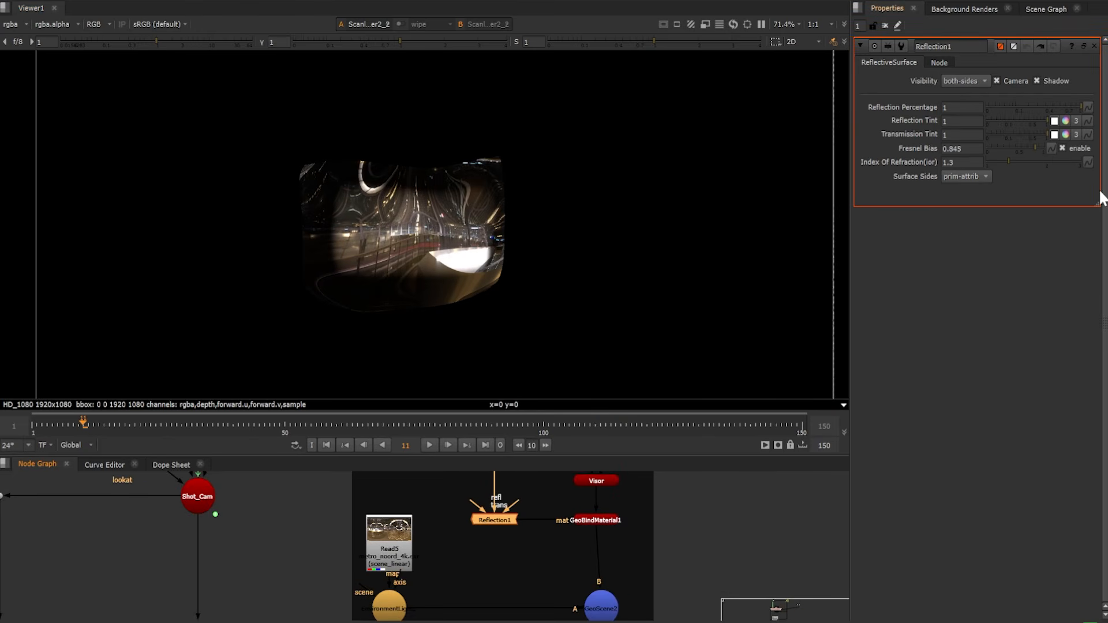
drag(1035, 148, 1019, 148)
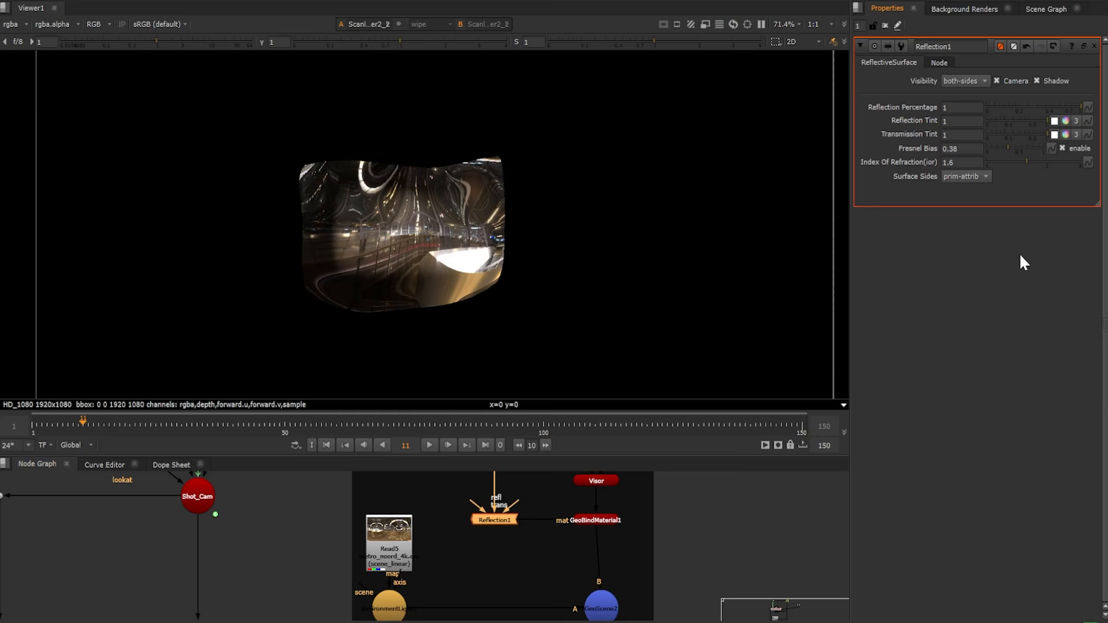
key(ctrl+z)
key(ctrl+z)
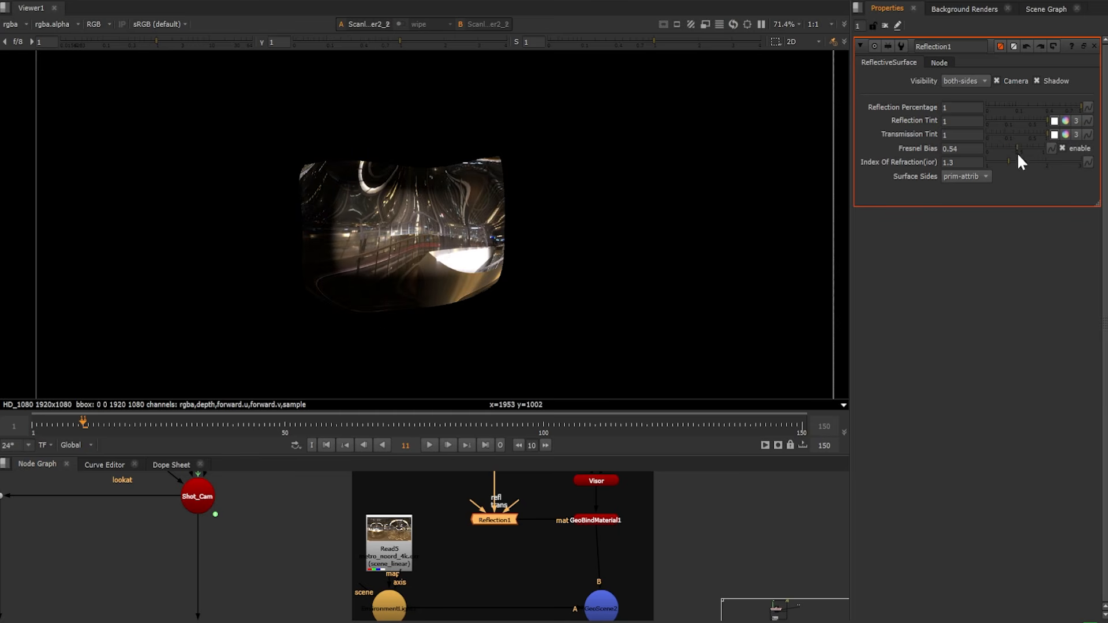
Display the Premult1 result below the visor's ScanlineRender2_2 node in the viewer
scroll(687, 558, down, 4)
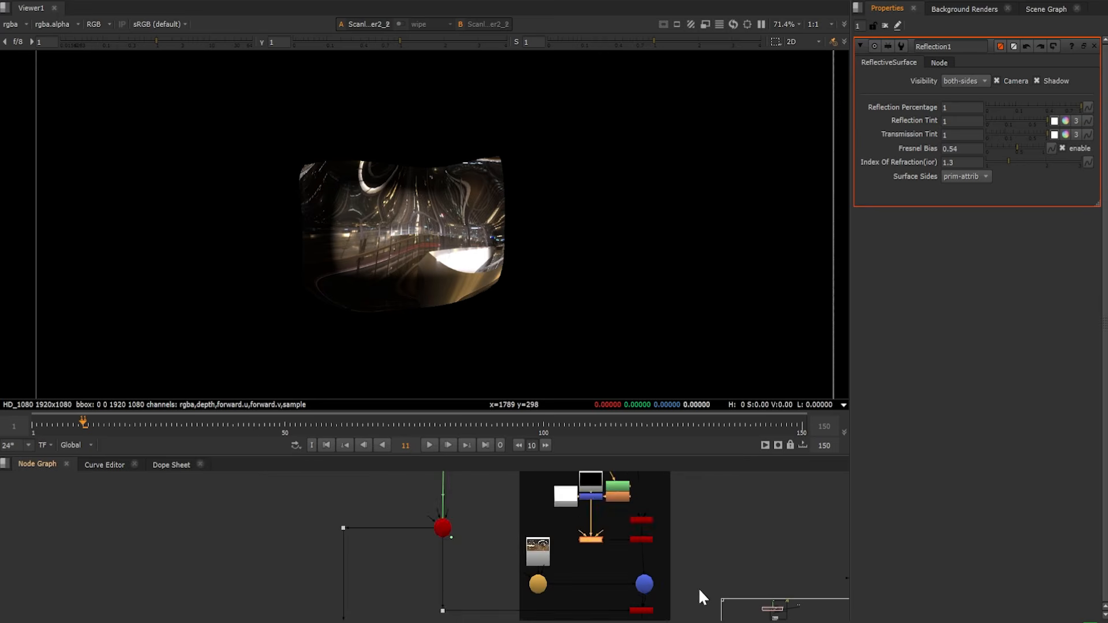
middle_drag(698, 588, 619, 544)
scroll(610, 559, up, 3)
scroll(610, 563, up, 2)
scroll(544, 541, down, 2)
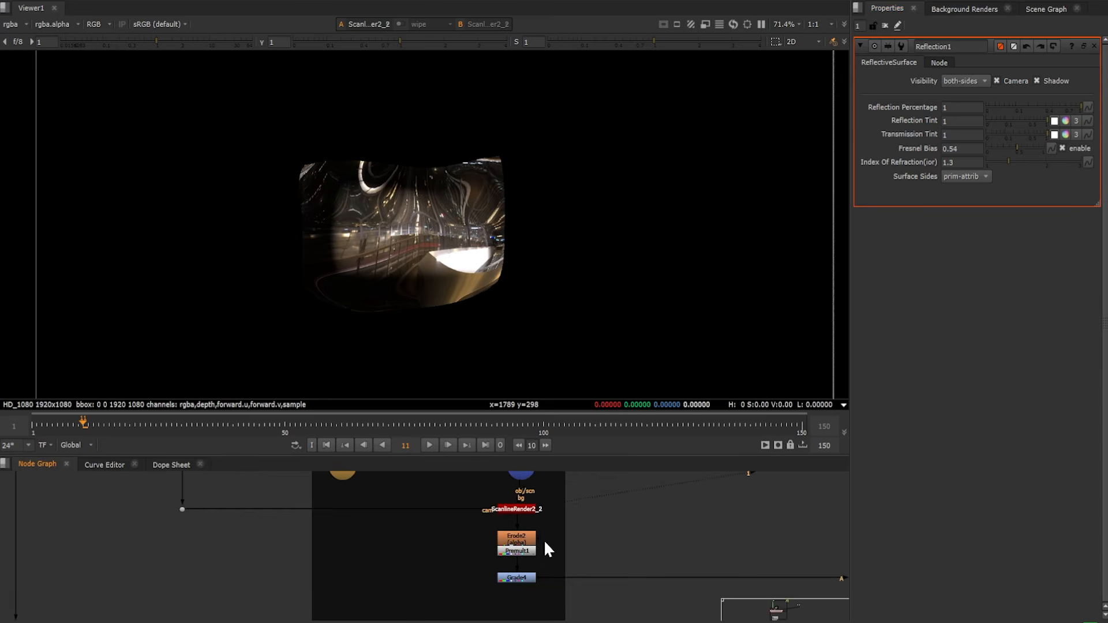
click(527, 551)
key(1)
middle_drag(679, 545, 525, 499)
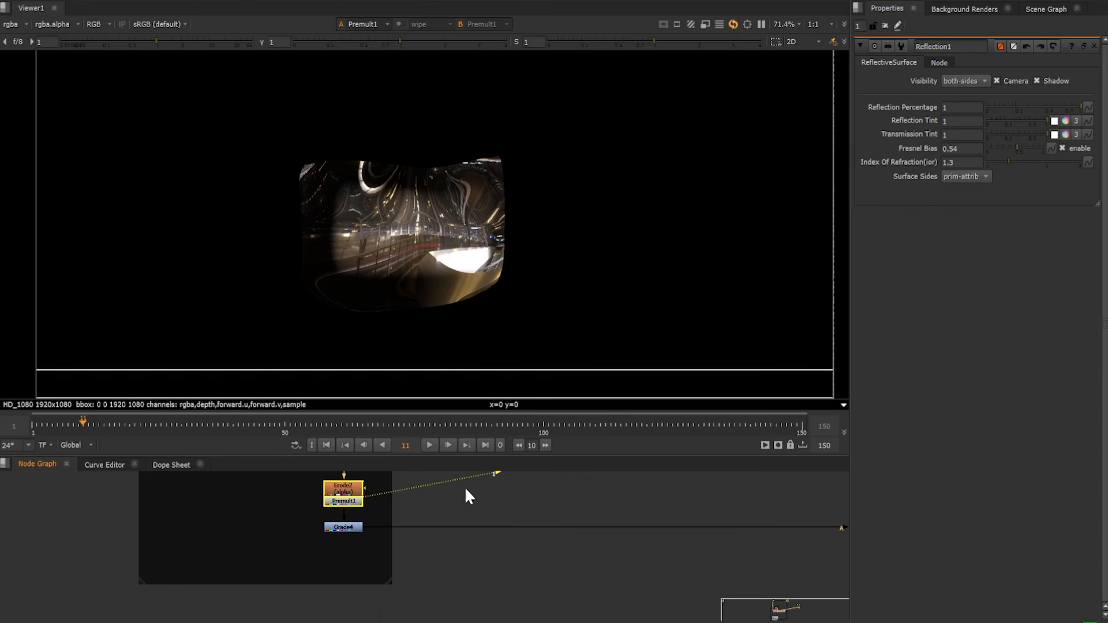
Display the Grade4 visor reflection, followed by the Merge11 composite over the astronaut footage, in the viewer
click(347, 527)
key(1)
scroll(687, 523, down, 2)
middle_drag(695, 524, 299, 534)
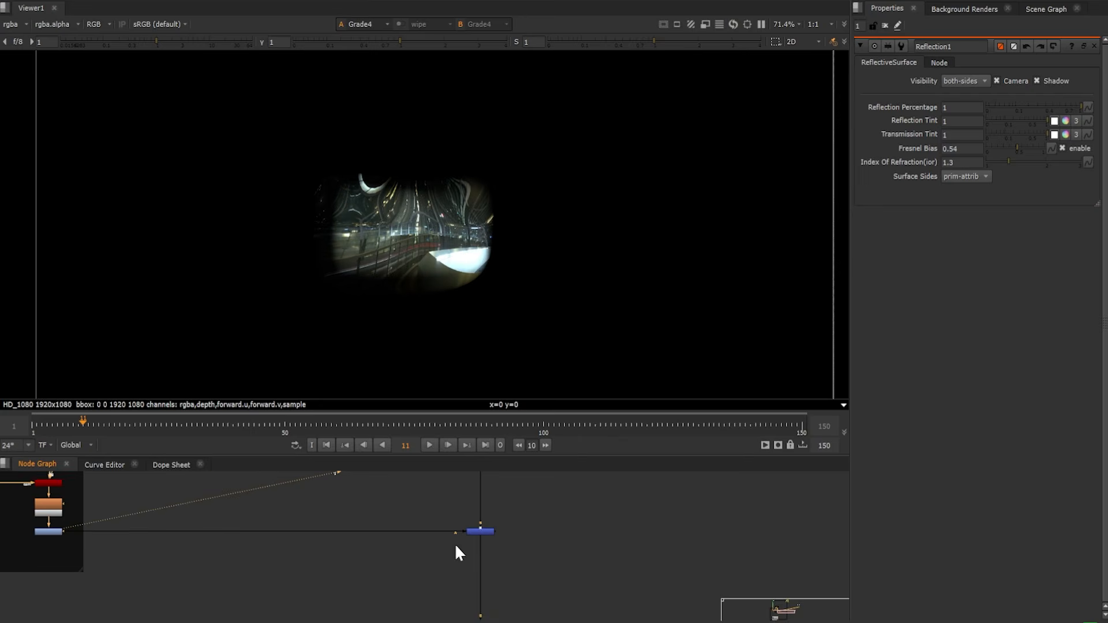
click(481, 529)
key(1)
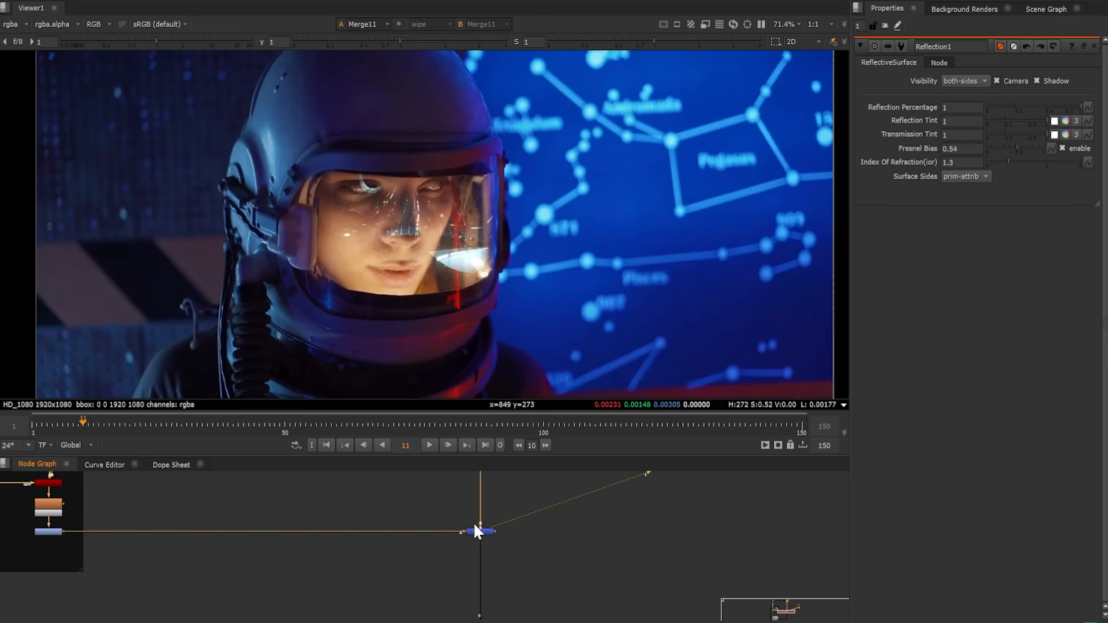
Check the visor reflection in the Merge11 composite at frames 40 and 62
scroll(481, 528, up, 3)
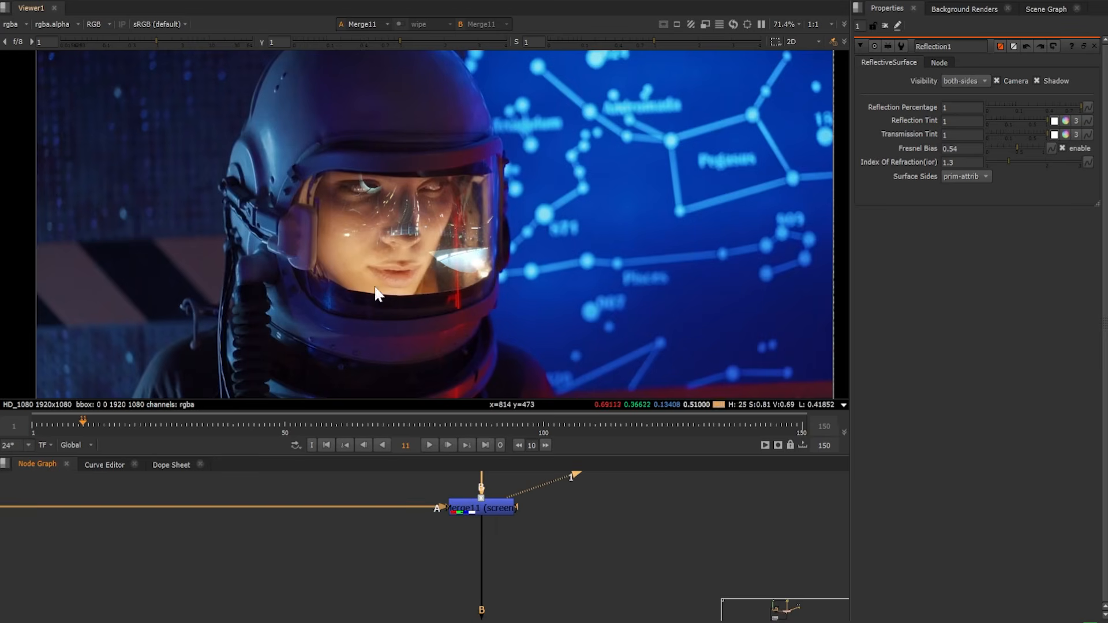
click(233, 425)
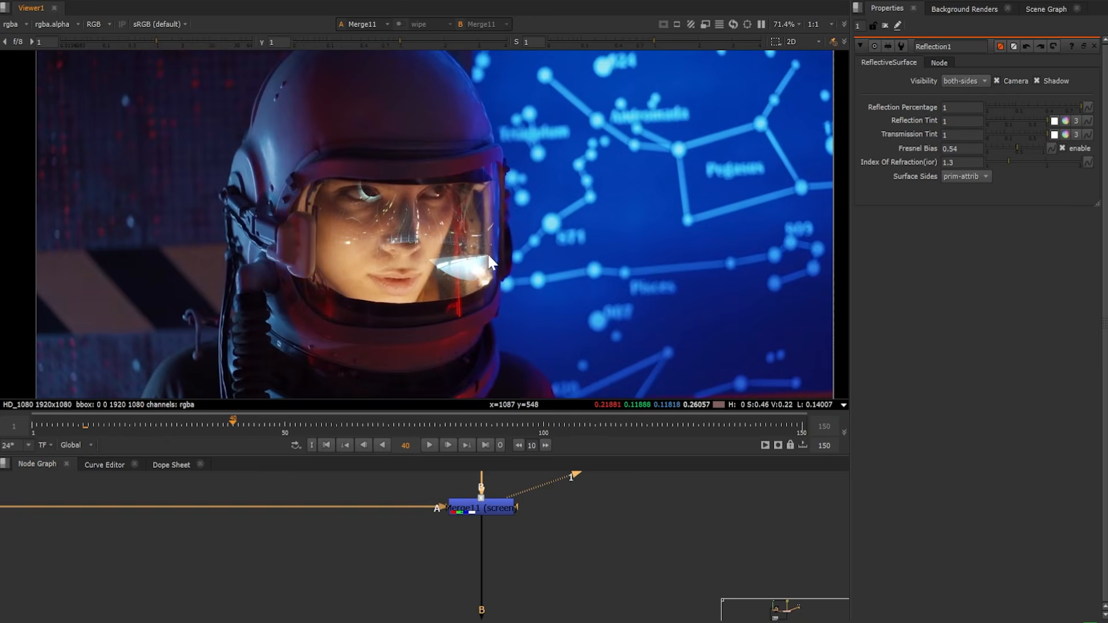
click(347, 424)
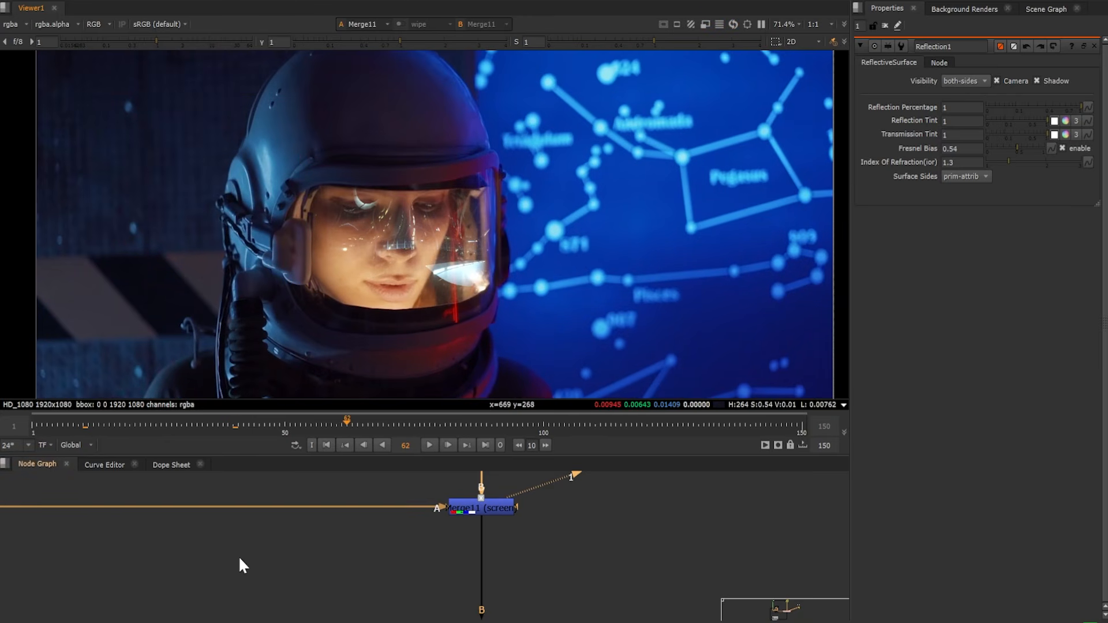
Display the Read2 graphic from the HUD backdrop in the viewer
scroll(239, 559, down, 8)
middle_drag(232, 564, 453, 441)
scroll(182, 549, up, 1)
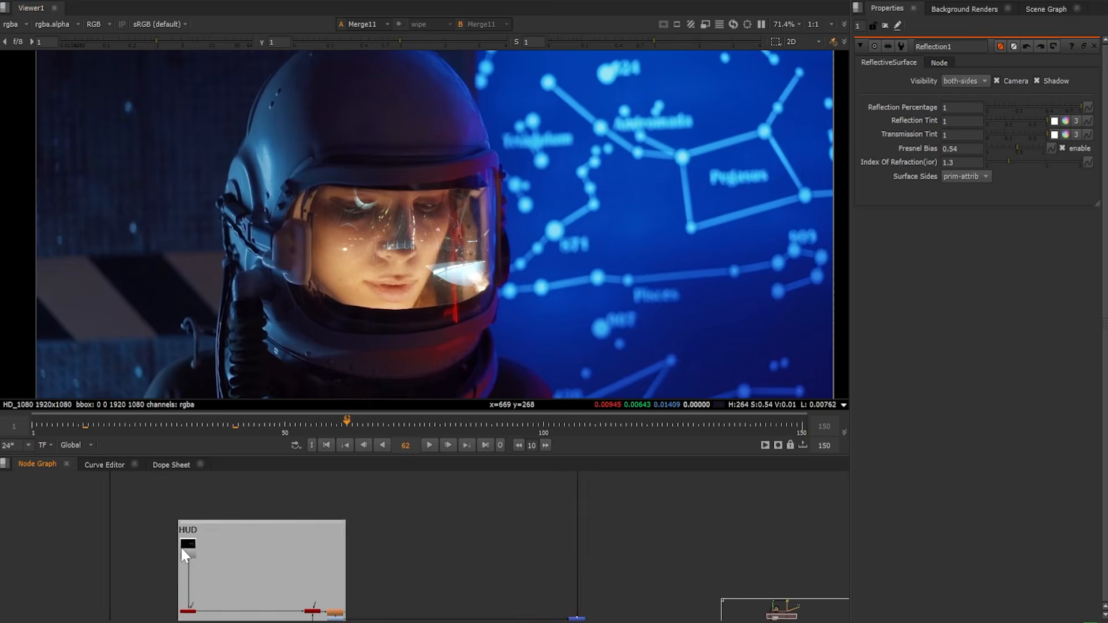
scroll(184, 553, up, 4)
key(1)
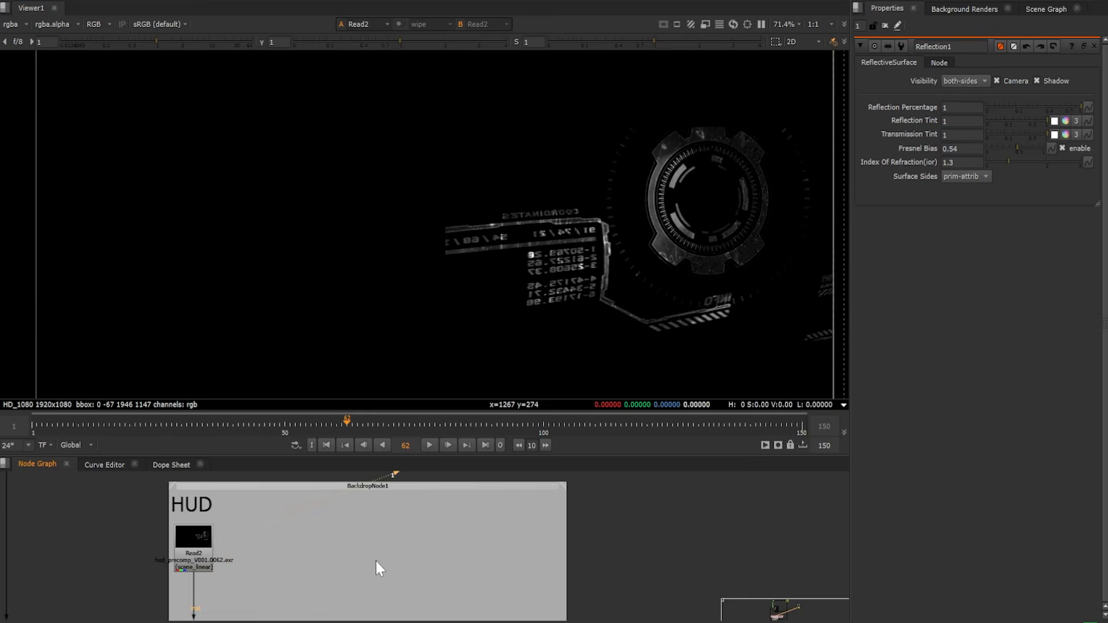
Follow the HUD branch past GeoCard2 and display the ScanlineRender2_4 output in the viewer
middle_drag(376, 561, 371, 485)
middle_drag(283, 590, 272, 525)
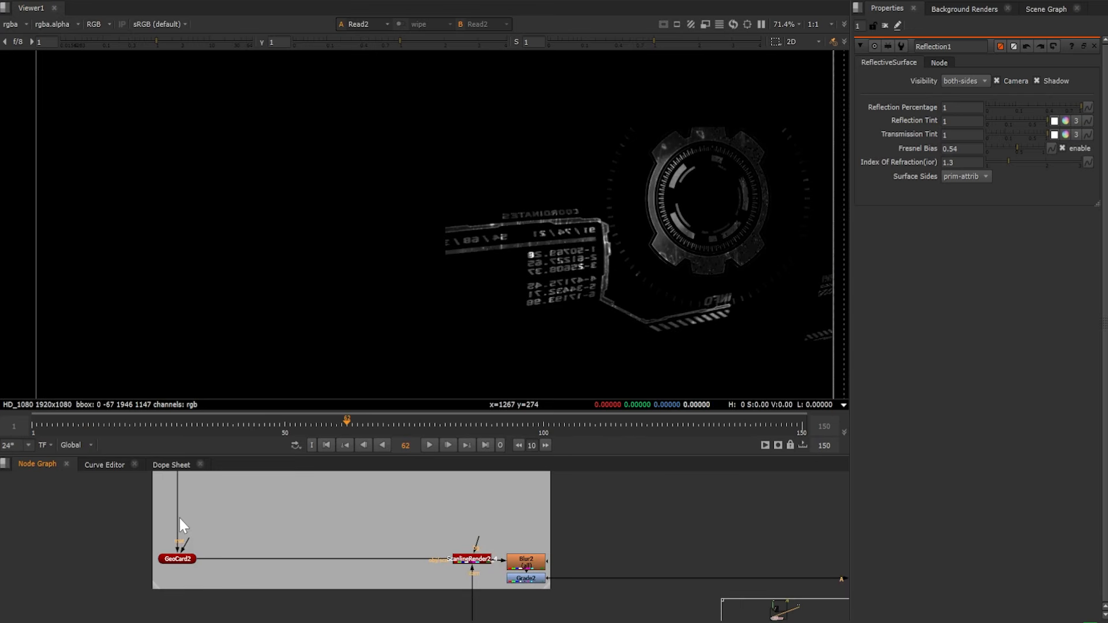
scroll(182, 547, up, 3)
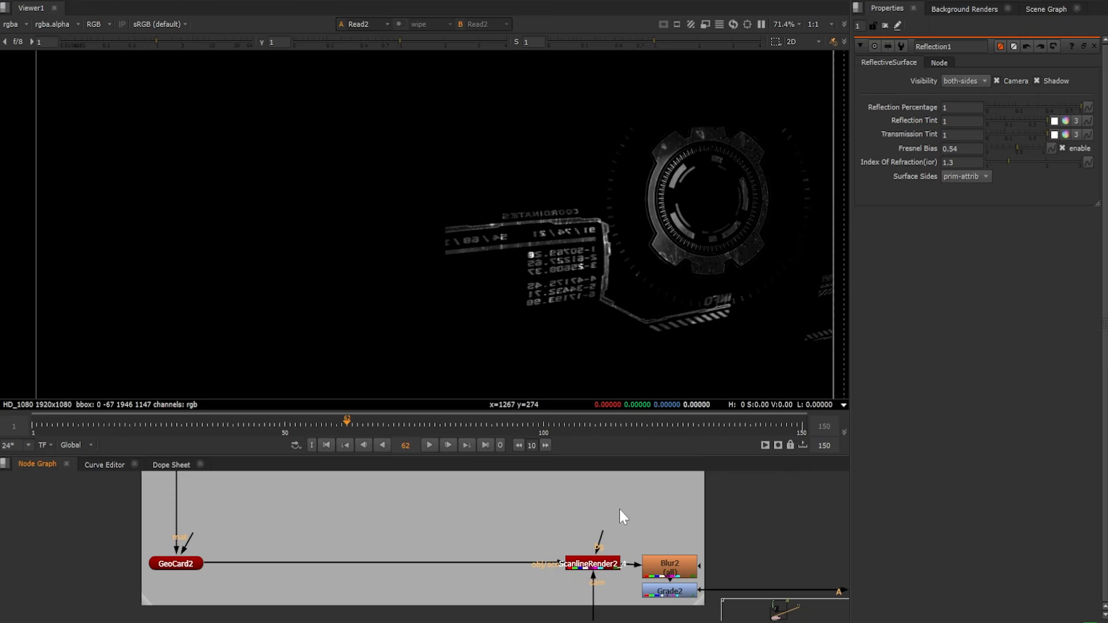
click(594, 563)
key(1)
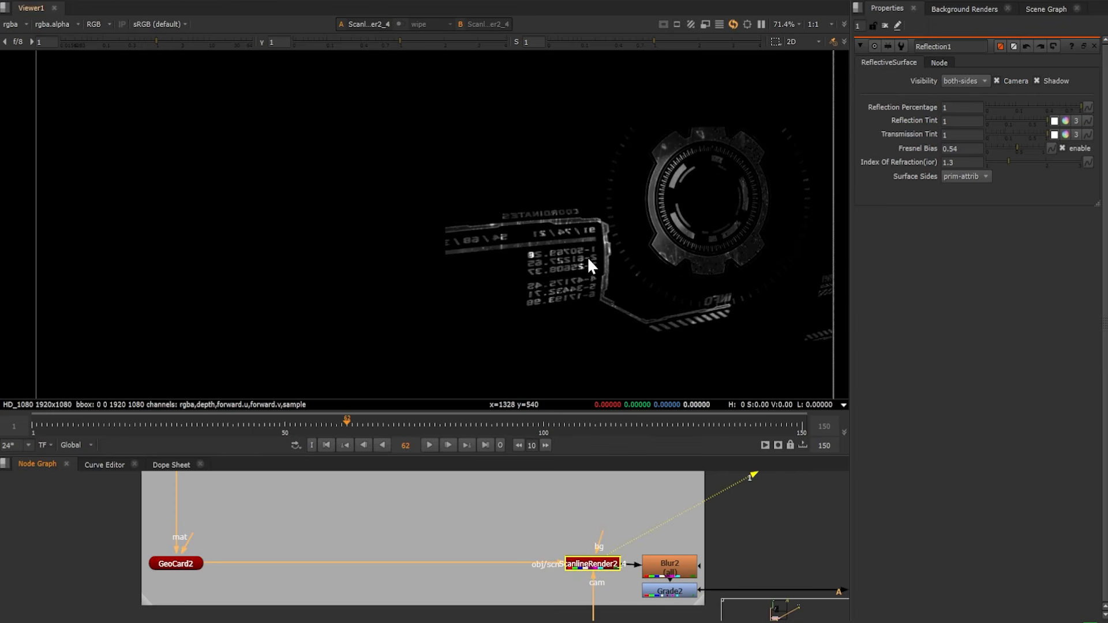
Display the Merge6 composite with the HUD graphics on the visor and check it at another frame
scroll(574, 554, down, 6)
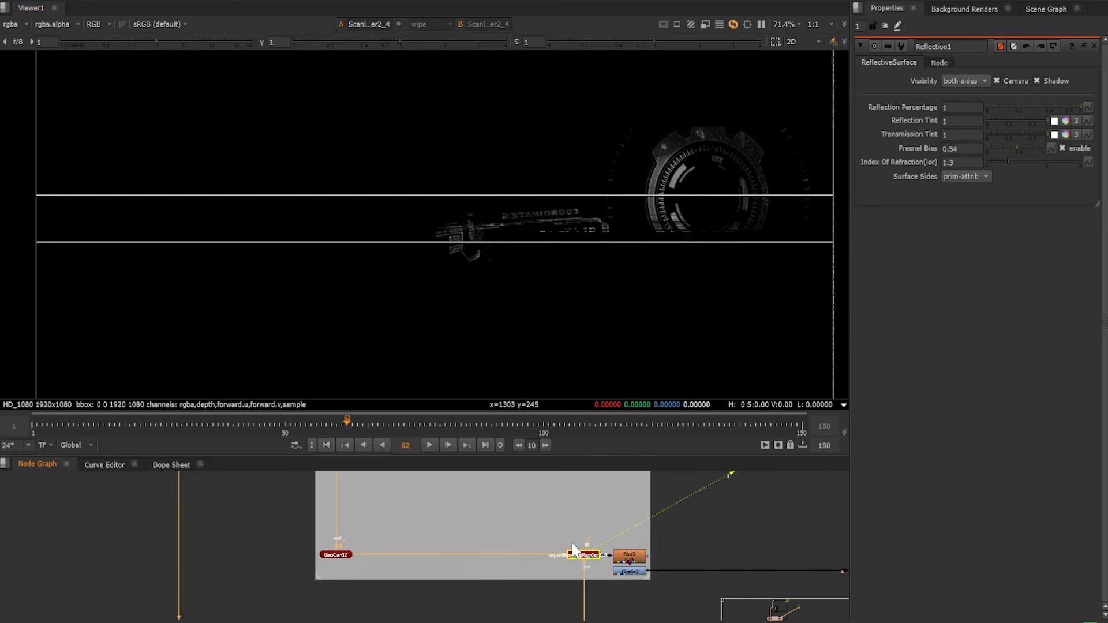
scroll(579, 591, down, 1)
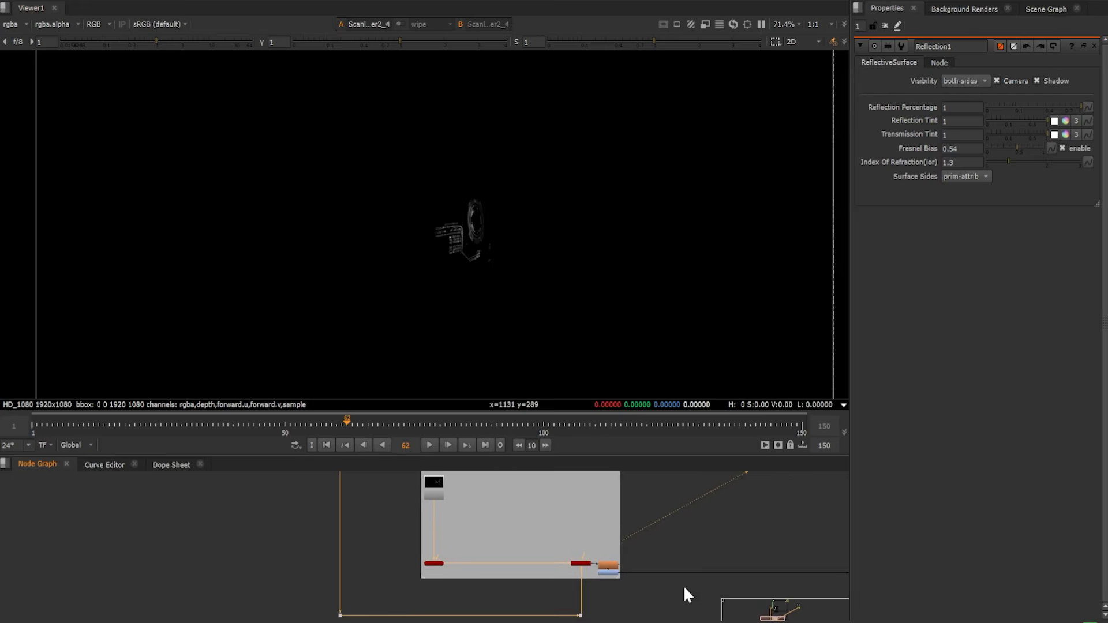
middle_drag(722, 588, 326, 588)
scroll(502, 587, up, 3)
click(488, 558)
key(1)
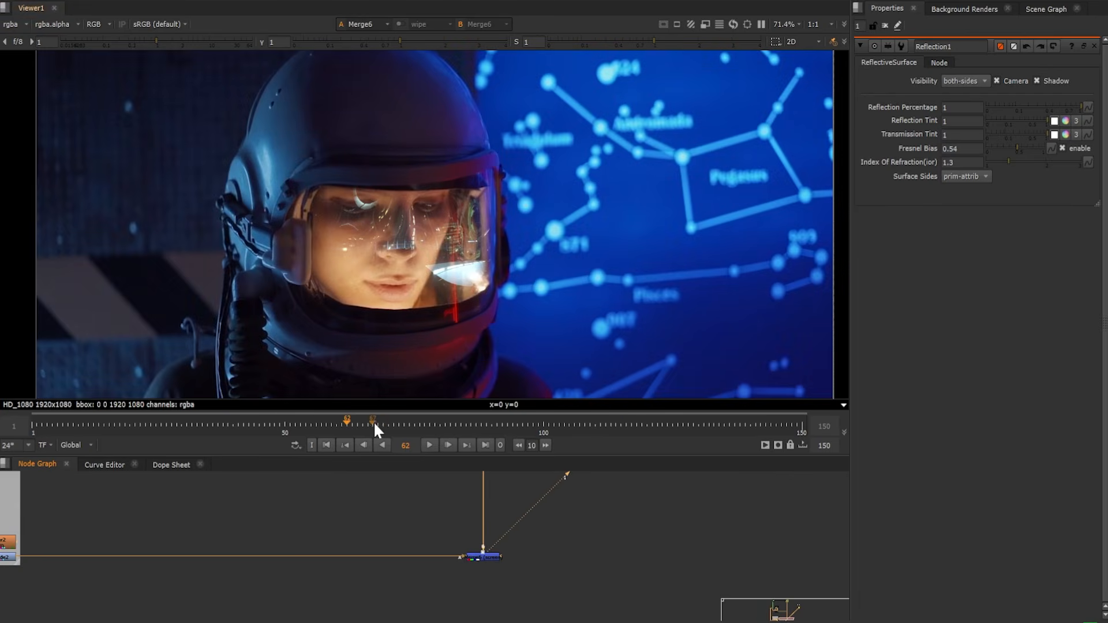
click(395, 424)
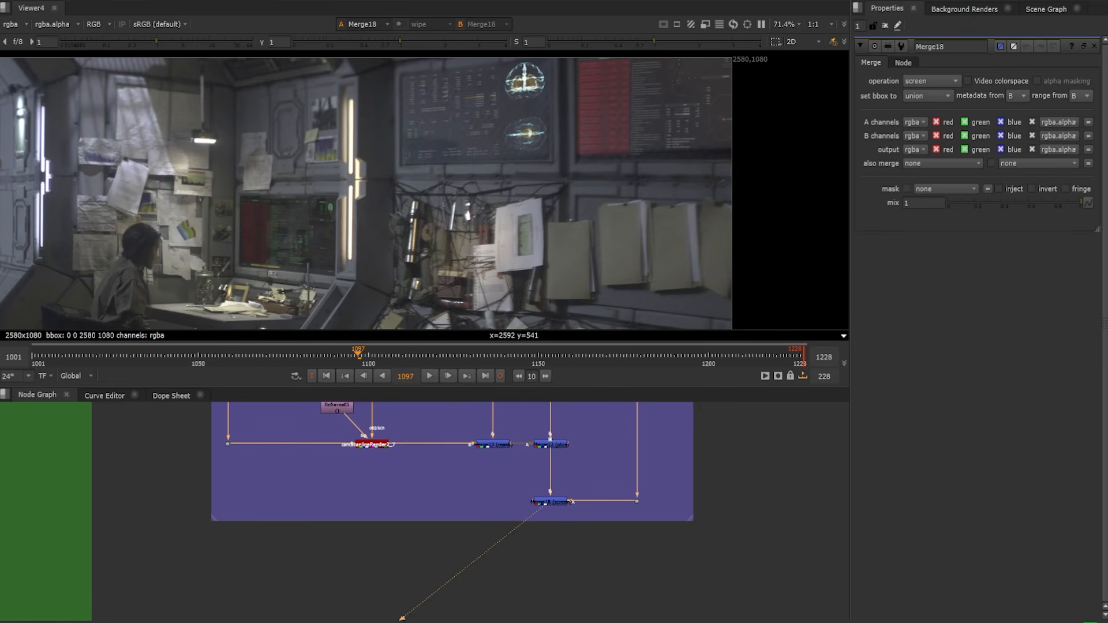
Display the original Read17 footage from the Plate backdrop in the viewer
middle_drag(568, 452, 482, 524)
middle_drag(482, 480, 527, 536)
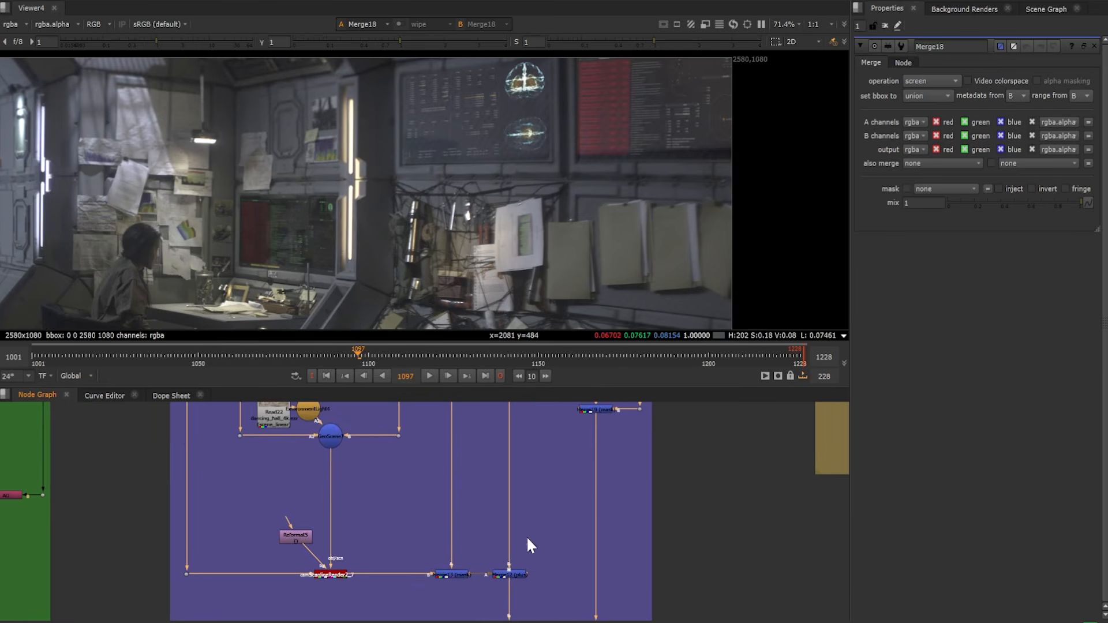
mouse_move(540, 429)
middle_down()
mouse_move(470, 497)
mouse_move(500, 452)
mouse_move(521, 463)
mouse_move(495, 516)
middle_up()
click(480, 514)
key(1)
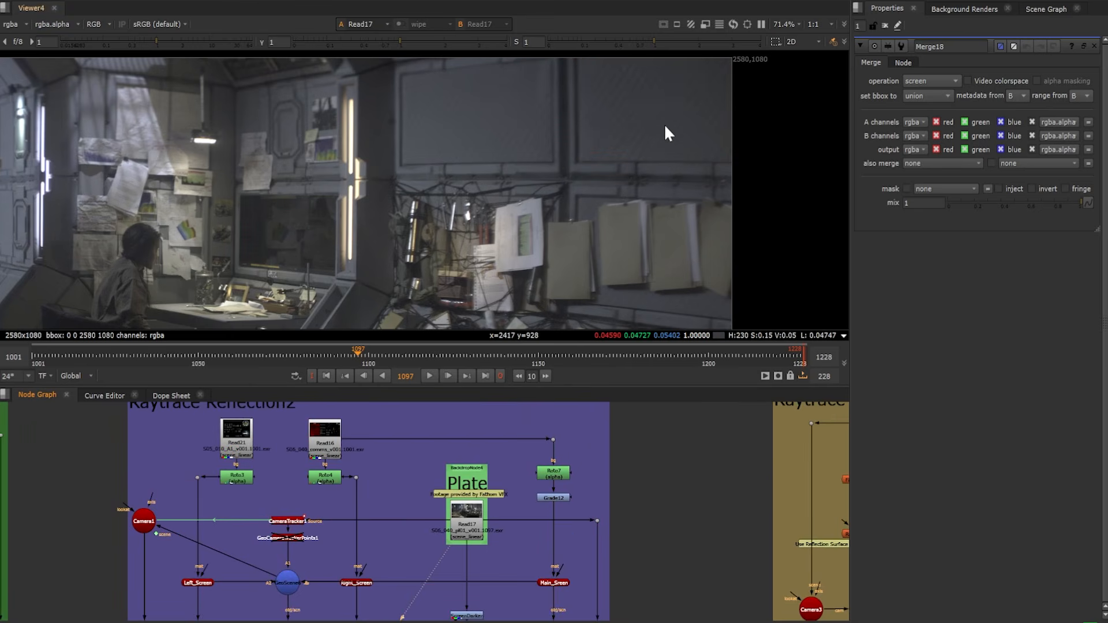
Display the Read16 and Read21 screen graphics in the viewer one after the other
scroll(474, 493, up, 3)
middle_drag(300, 445, 588, 512)
click(453, 433)
key(1)
click(306, 453)
key(1)
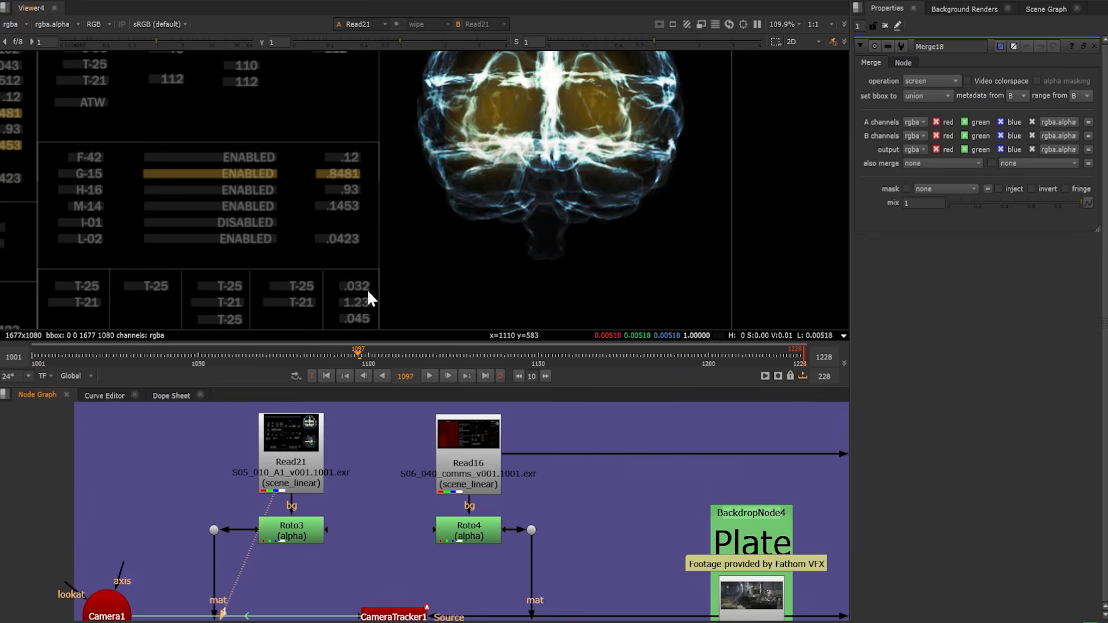
Open GeoScene6's properties, display it in the 3D view and inspect the three screen cards from another angle
scroll(371, 559, down, 5)
middle_drag(372, 559, 403, 485)
double_click(402, 485)
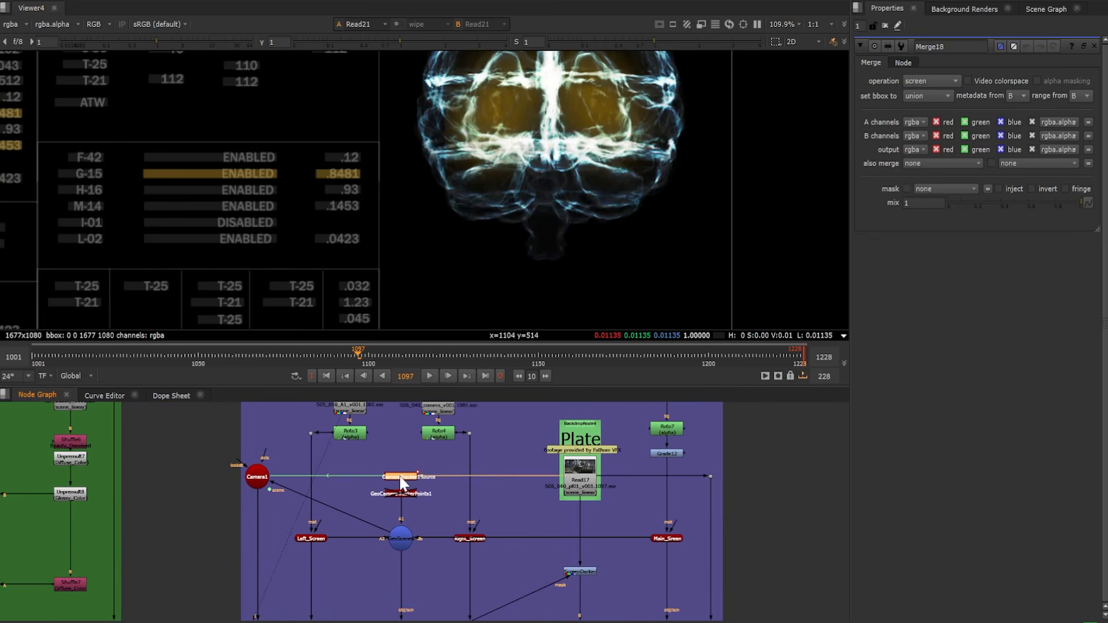
key(1)
double_click(401, 540)
key(1)
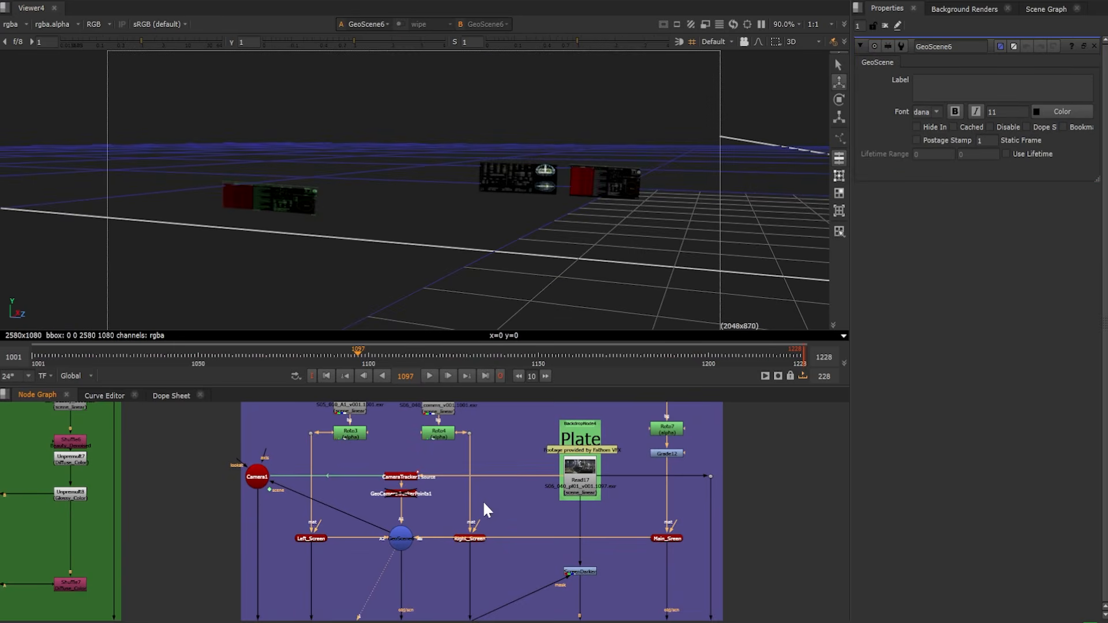
middle_drag(616, 215, 479, 255)
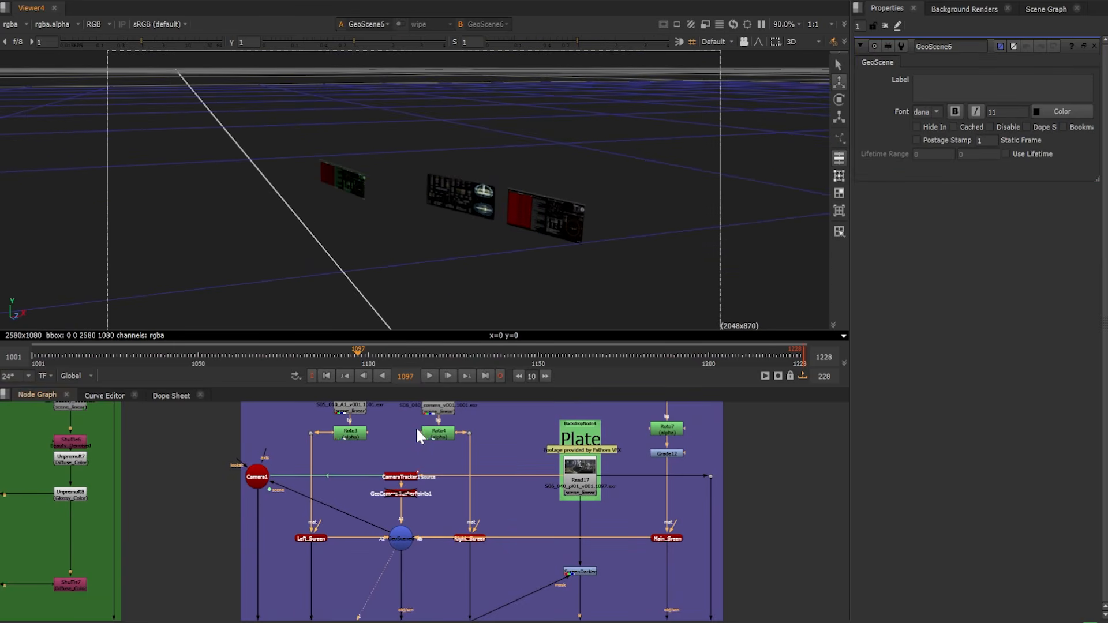
Display the ScanlineRender2_6 output of the screen cards below GeoScene6, switching the viewer between 3D and 2D
mouse_move(418, 437)
middle_down()
mouse_move(408, 487)
mouse_move(416, 455)
middle_up()
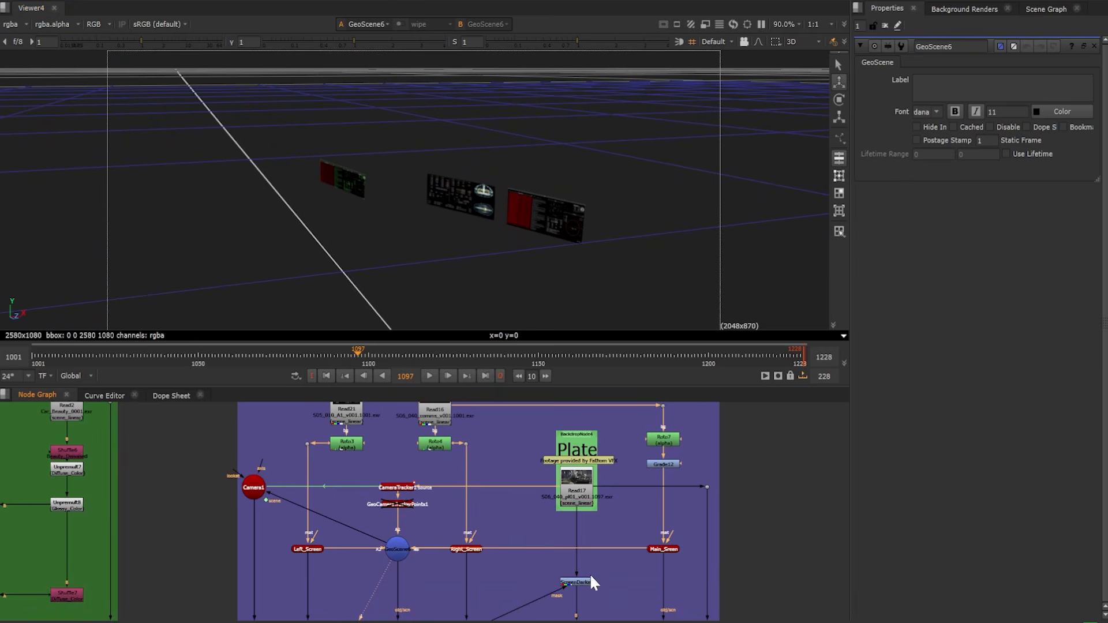
middle_drag(591, 577, 545, 468)
click(366, 555)
key(1)
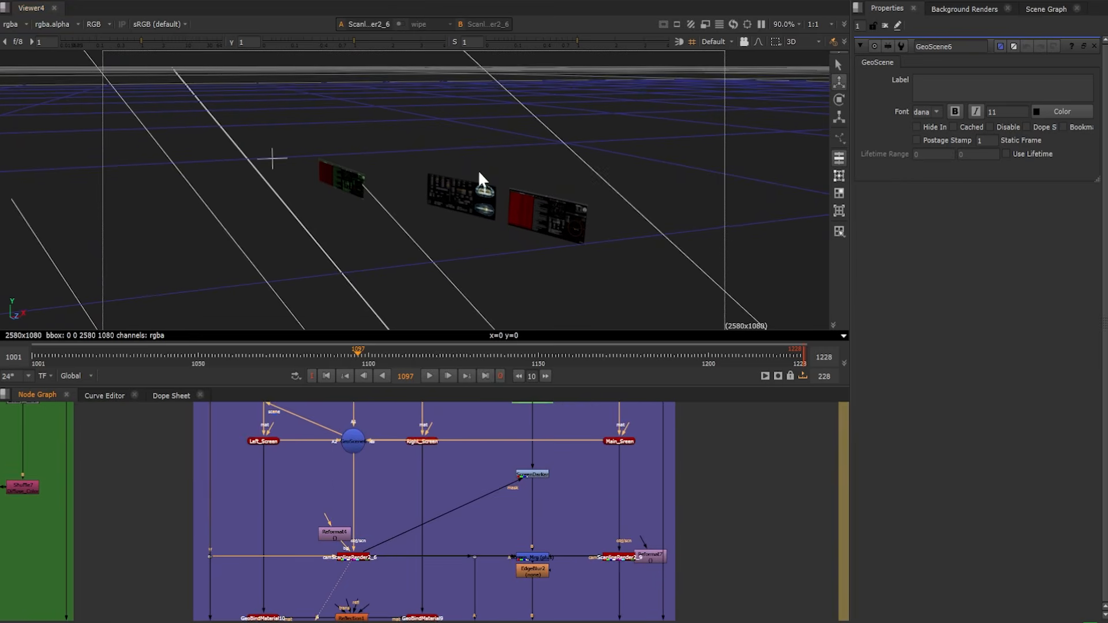
key(Tab)
Display the Screen_Mrg composite of the screens over the plate and open its merge properties
click(534, 556)
key(1)
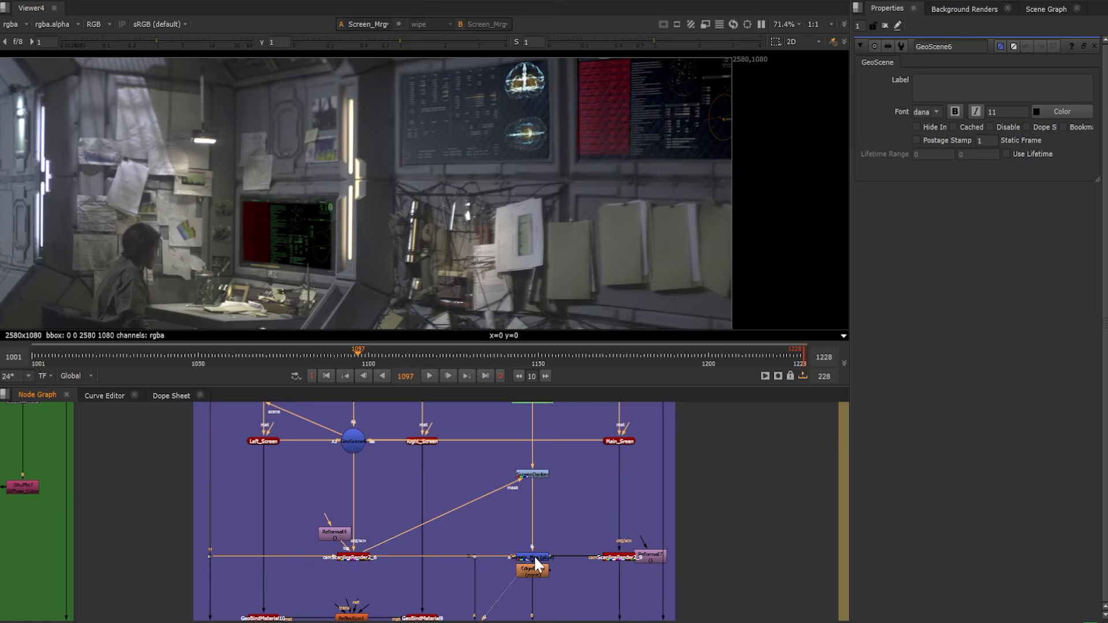
double_click(535, 556)
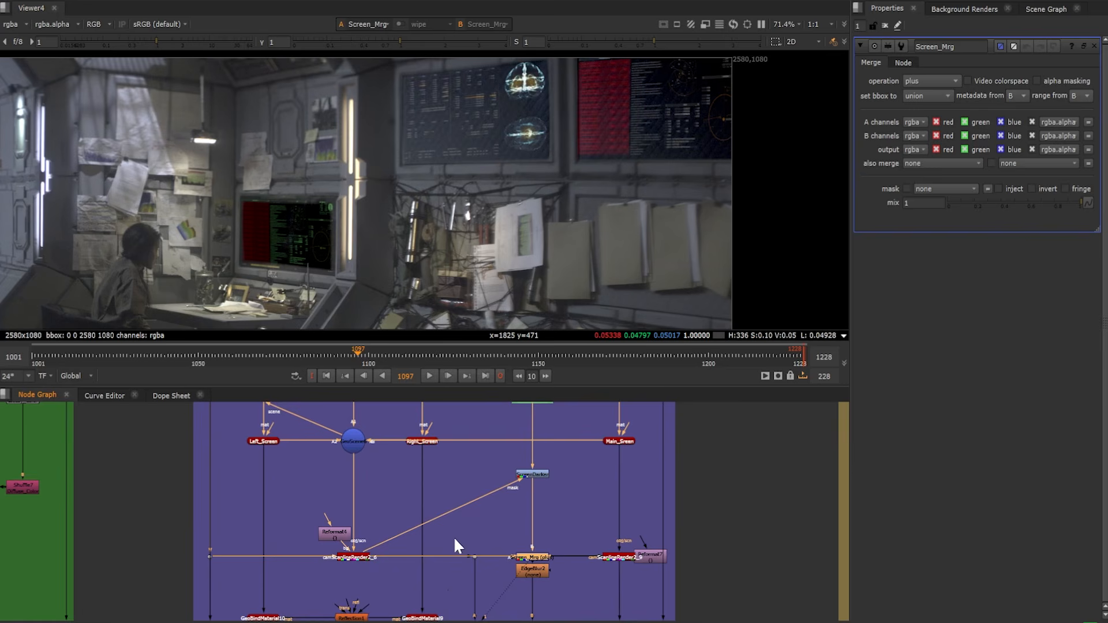
Display GeoBindMaterial10 in the 3D view and open the properties of the Reflection1 material bound to it
middle_drag(448, 546, 532, 606)
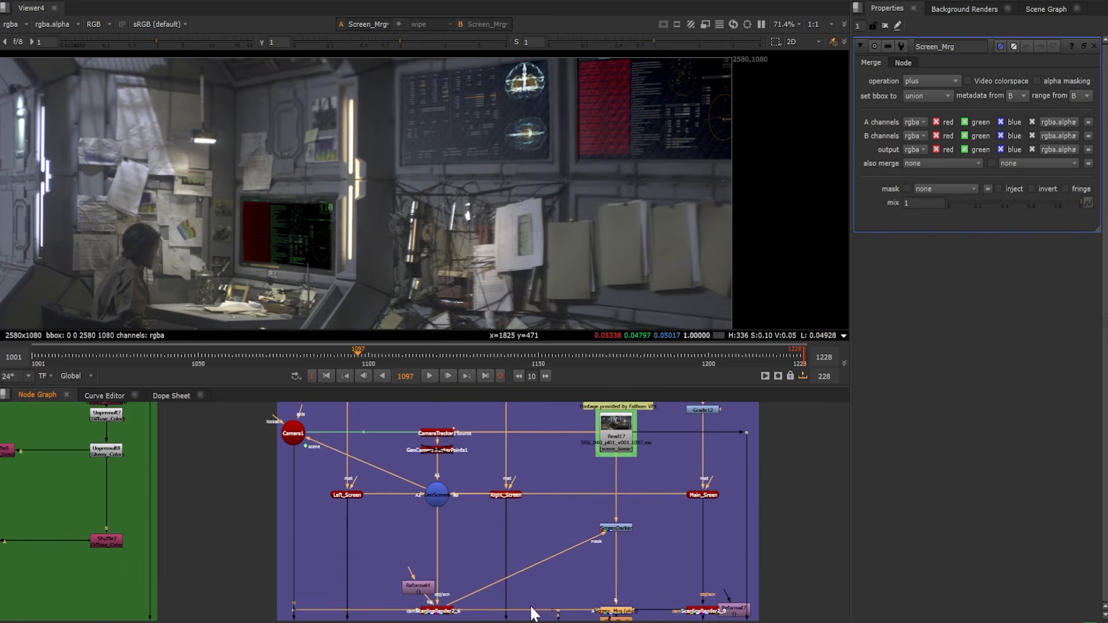
middle_drag(357, 558, 358, 445)
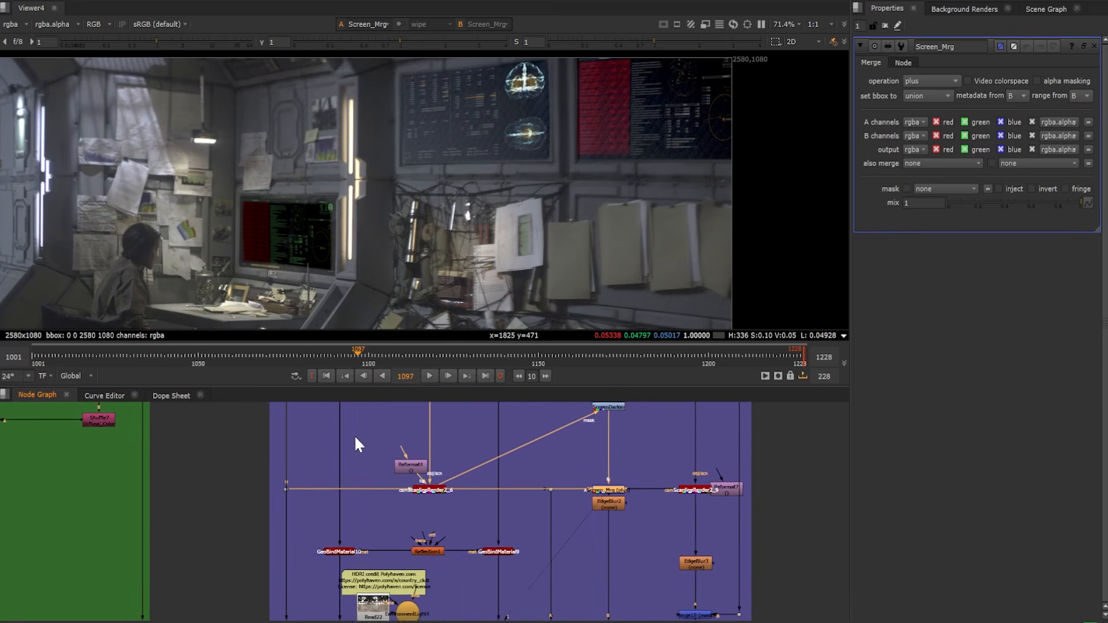
scroll(437, 536, up, 3)
click(289, 535)
key(1)
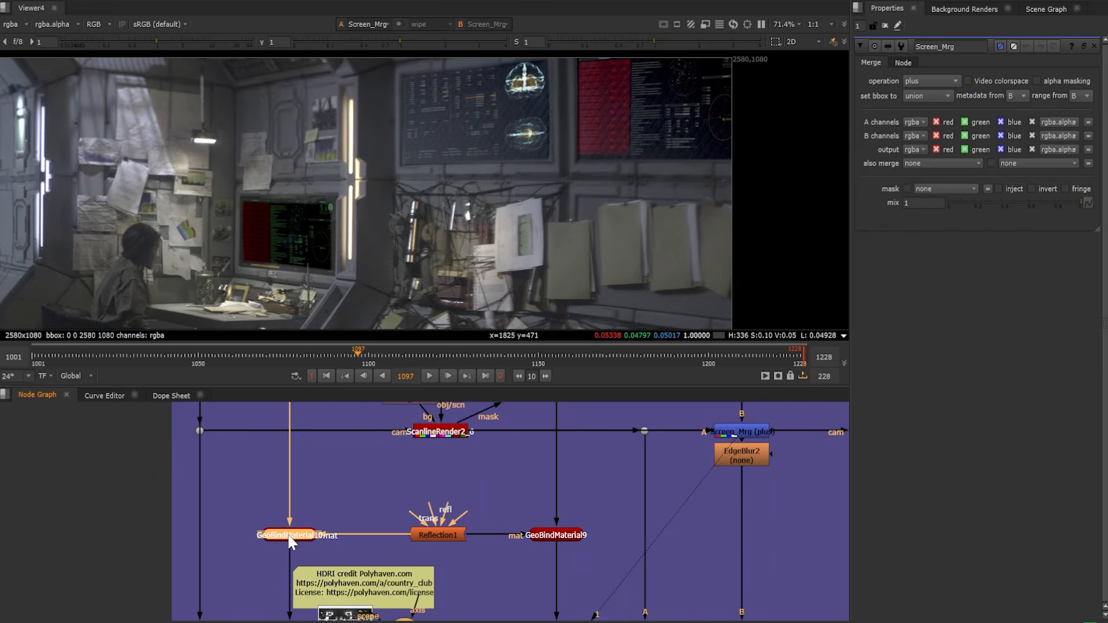
double_click(454, 535)
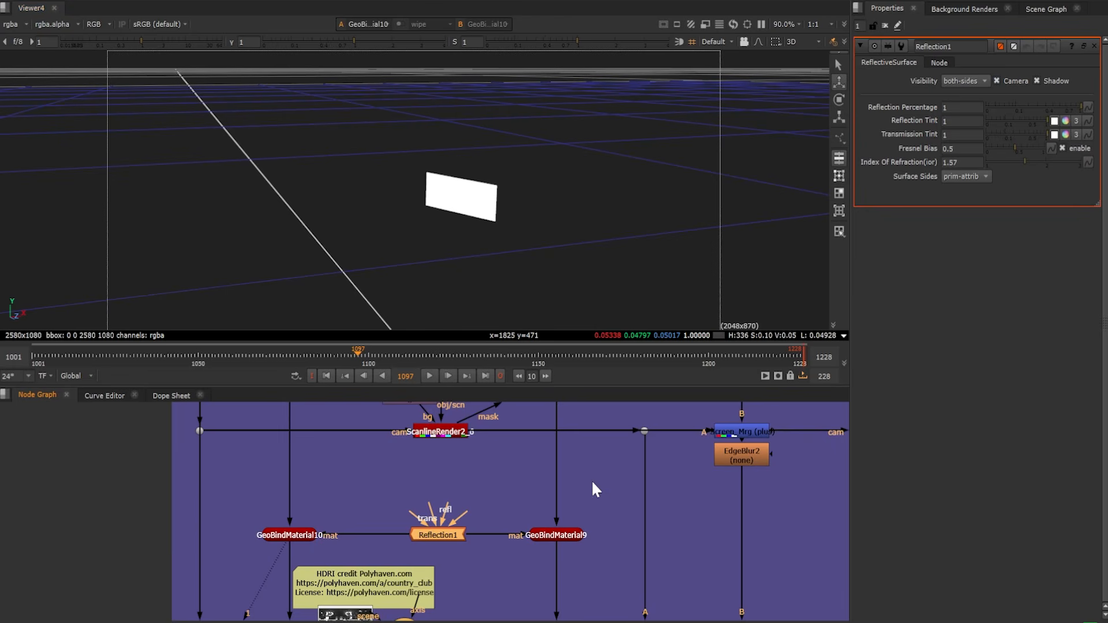
Display the Read22 dancing_hall_4k.exr HDRI, followed by GeoScene7, and inspect its cards within the environment from another angle
middle_drag(611, 498, 617, 429)
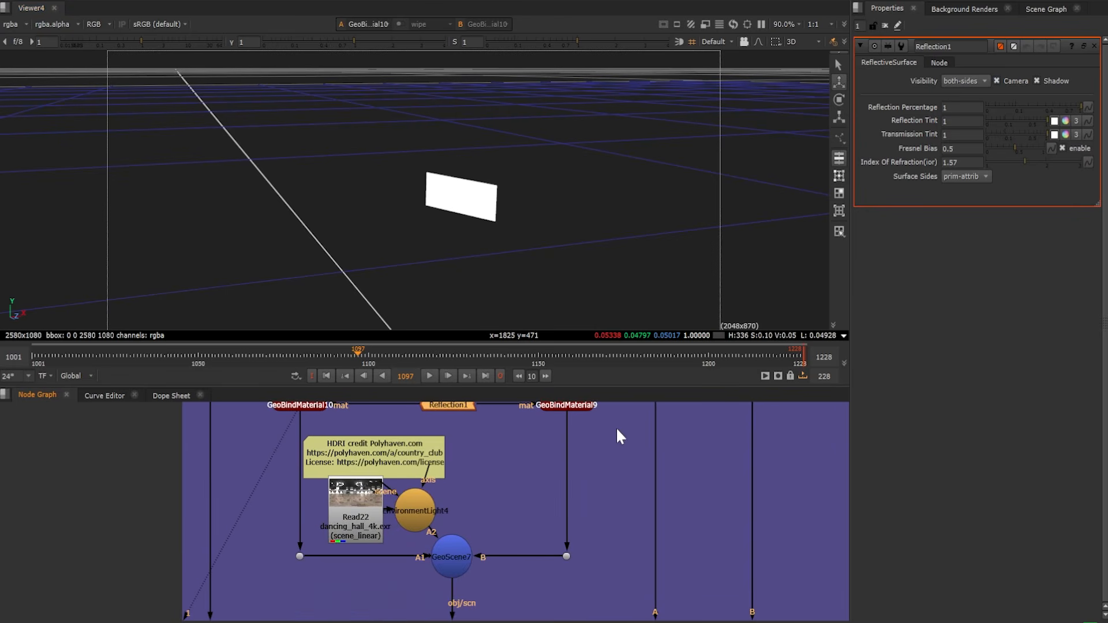
click(371, 518)
key(1)
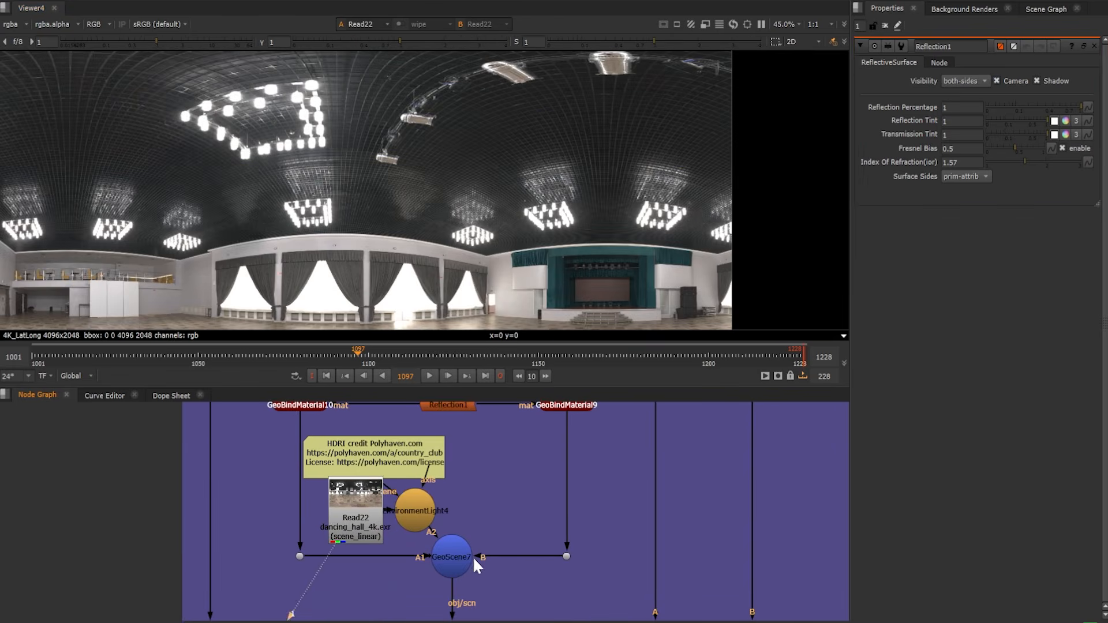
click(465, 560)
key(1)
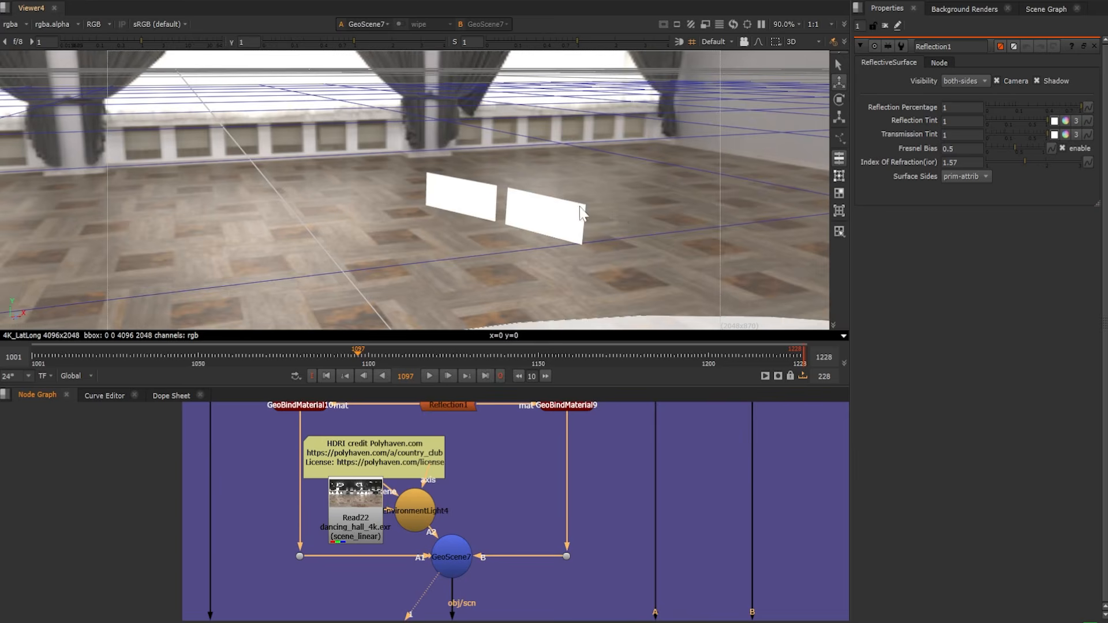
ctrl+drag(580, 207, 537, 212)
Display the ScanlineRender2_7 reflection output and scrub back through the shot to frame 1000
scroll(519, 580, down, 3)
middle_drag(505, 579, 498, 404)
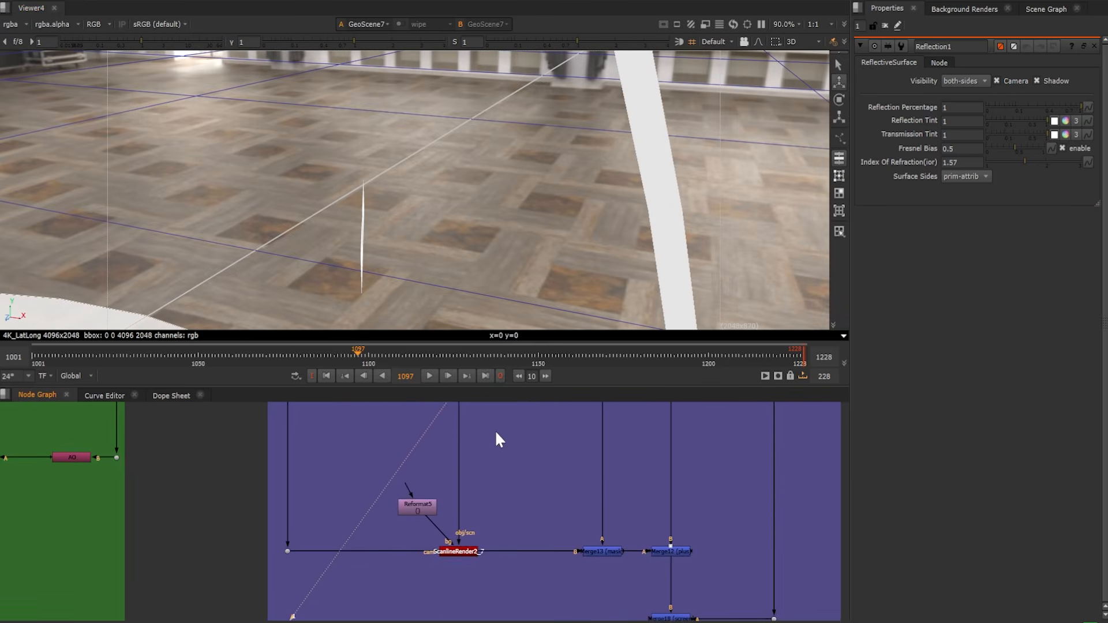
click(467, 553)
key(1)
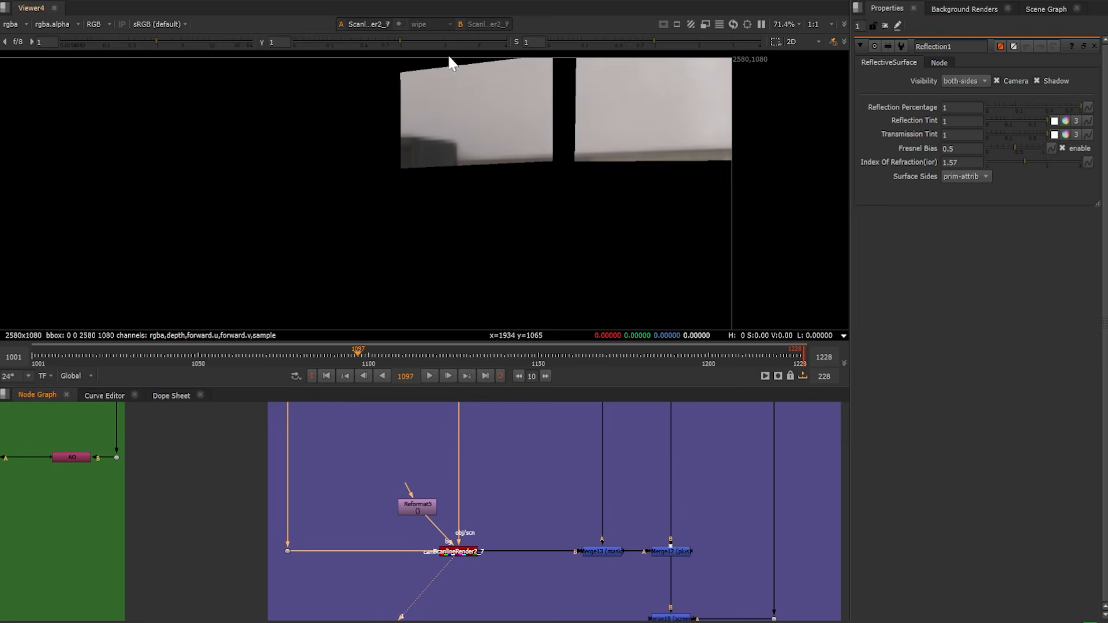
click(195, 353)
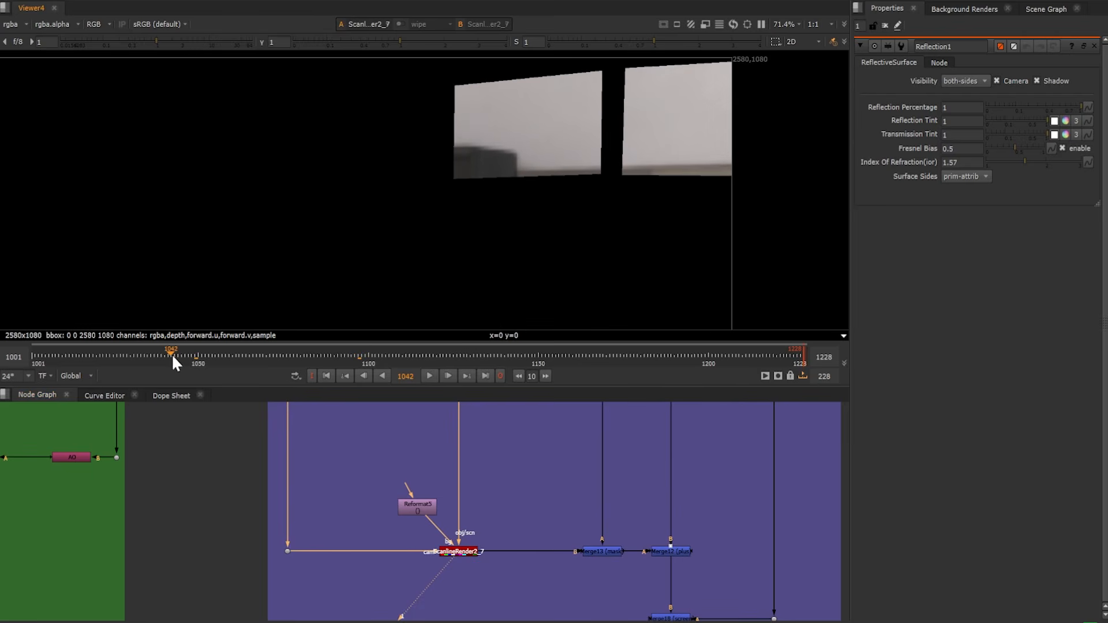
drag(101, 353, 25, 354)
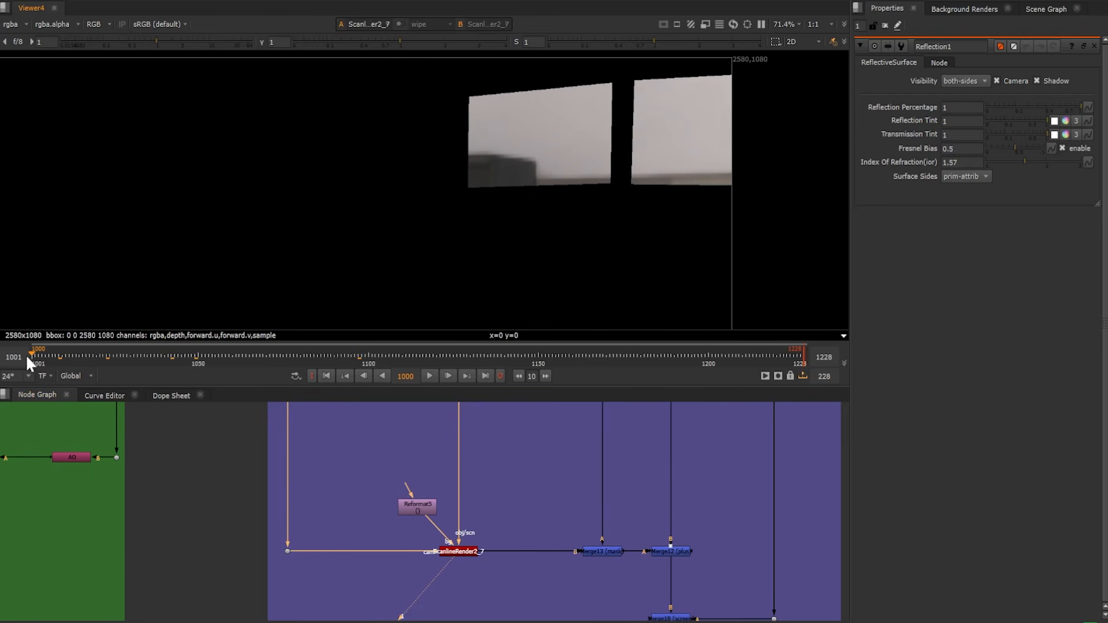
Scrub the ScanlineRender2_7 screen reflections forward through the shot to frame 1127
drag(105, 355, 342, 352)
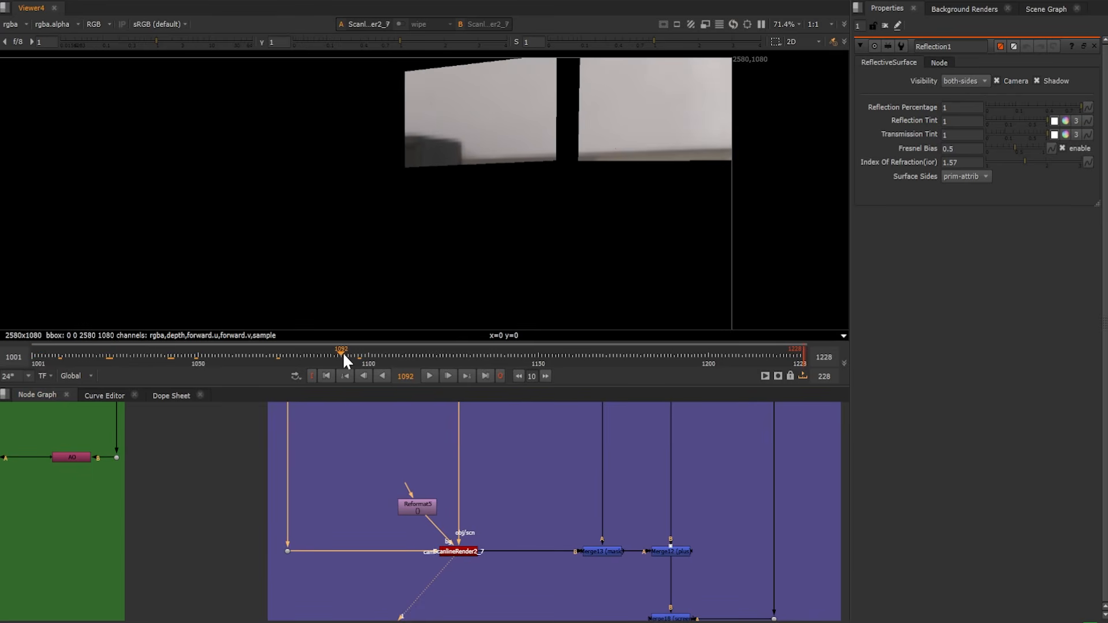
click(414, 352)
click(460, 351)
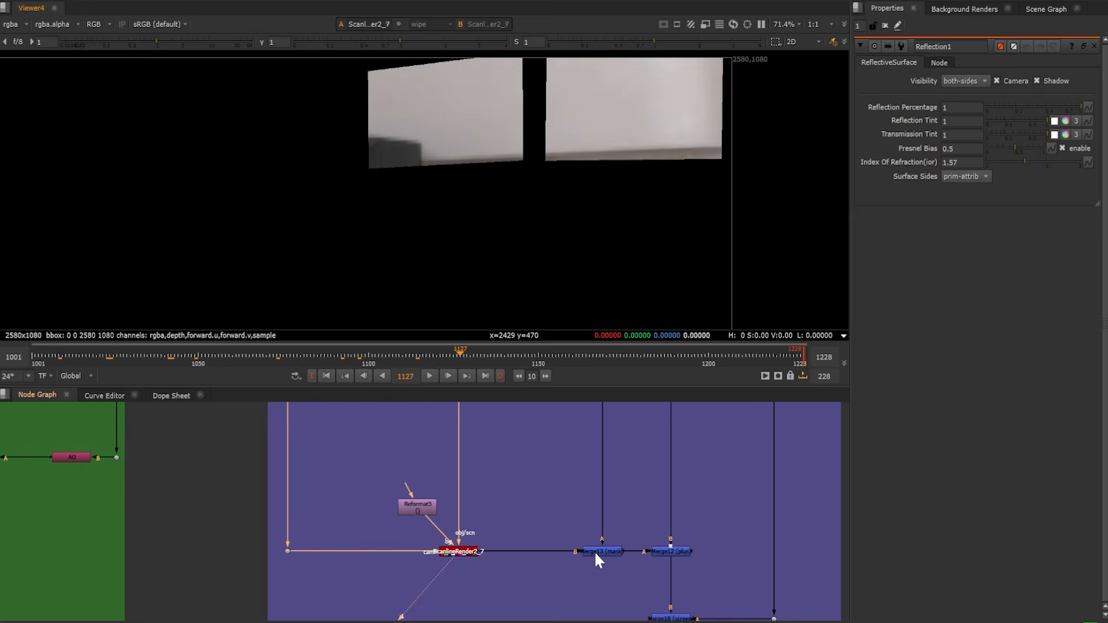
Display the Merge12 composite of the reflections over the plate and open its merge properties
click(683, 548)
key(1)
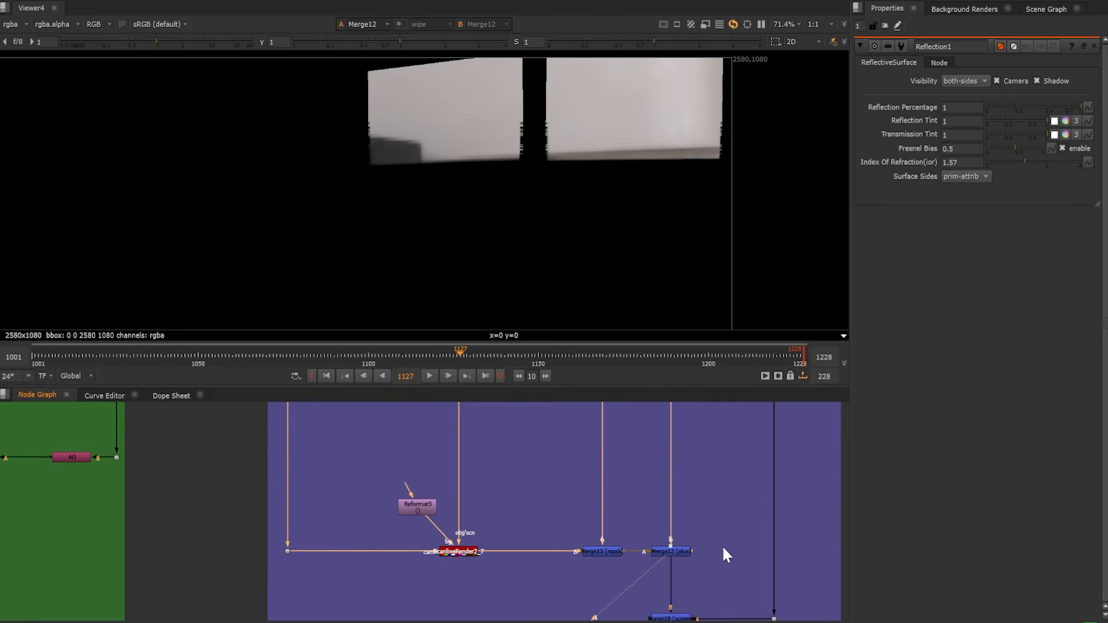
middle_drag(714, 552, 610, 483)
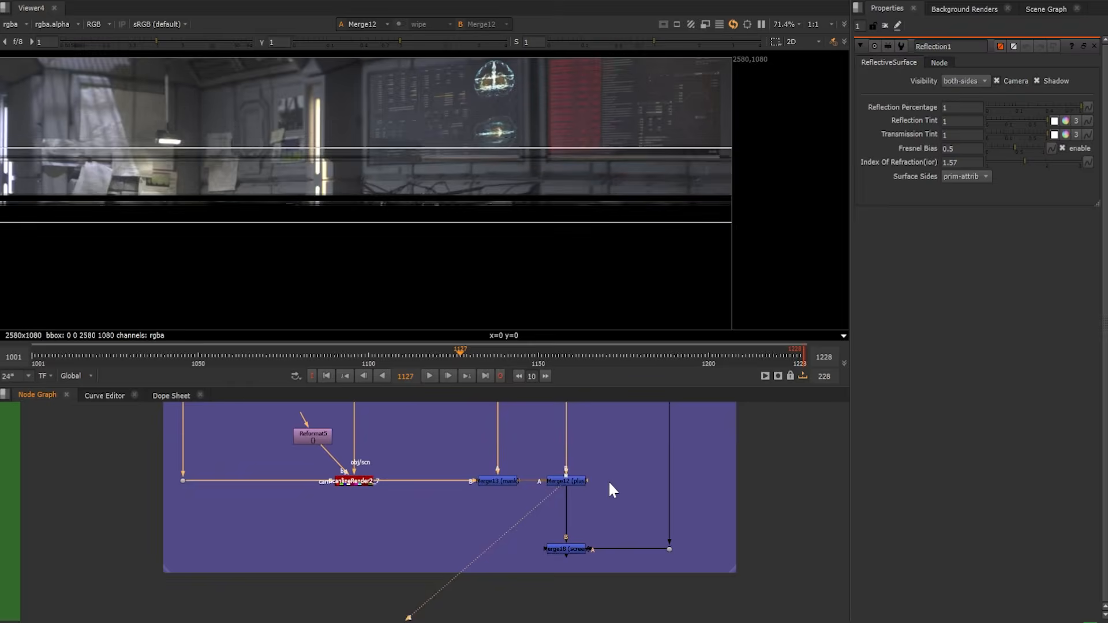
double_click(559, 482)
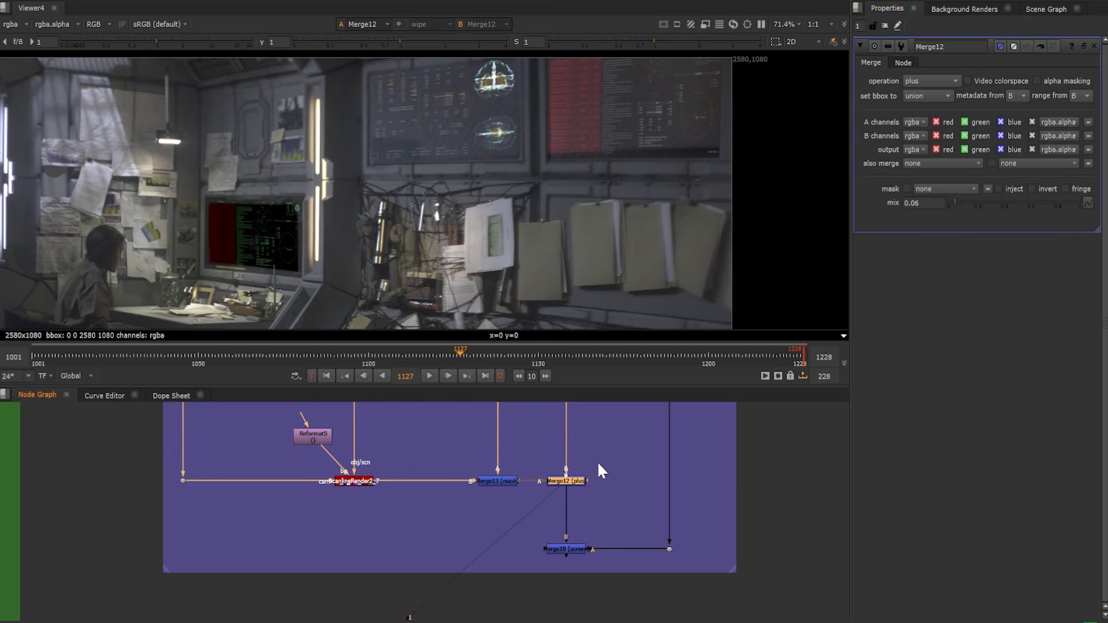
drag(955, 201, 961, 206)
key(ctrl+z)
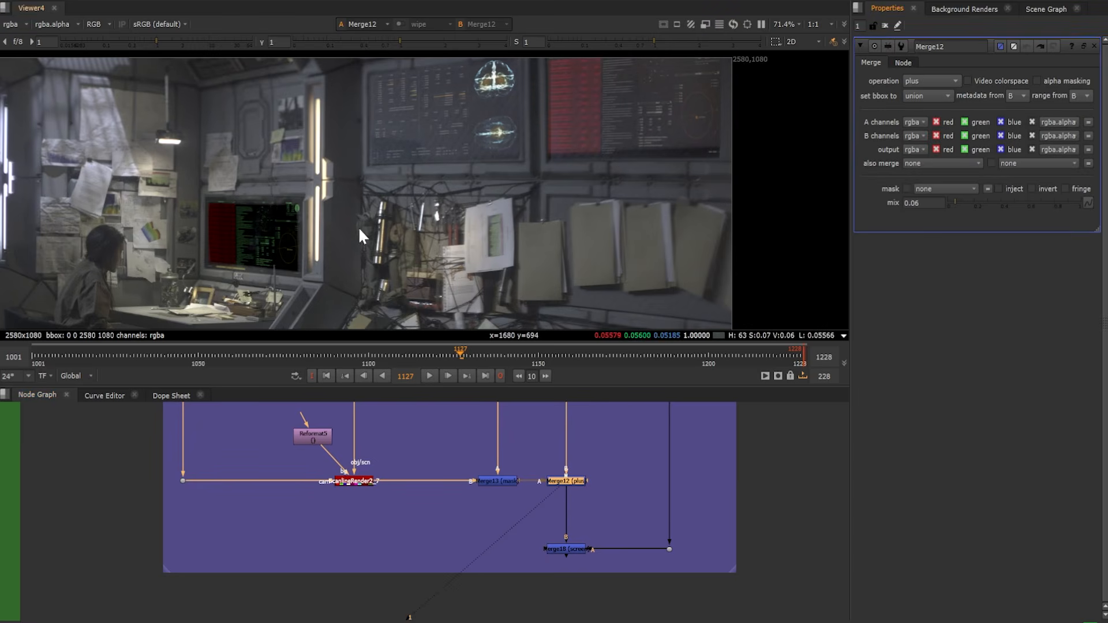
Display the Merge18 screen composite, open its properties, and check the result at frame 1058 and an earlier frame
double_click(571, 547)
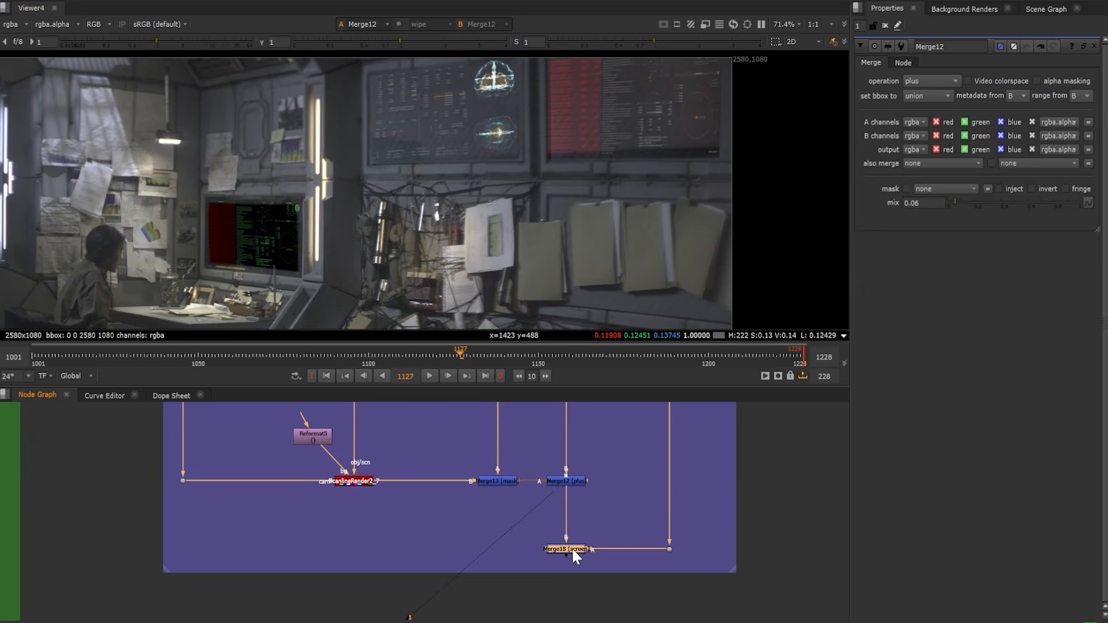
key(1)
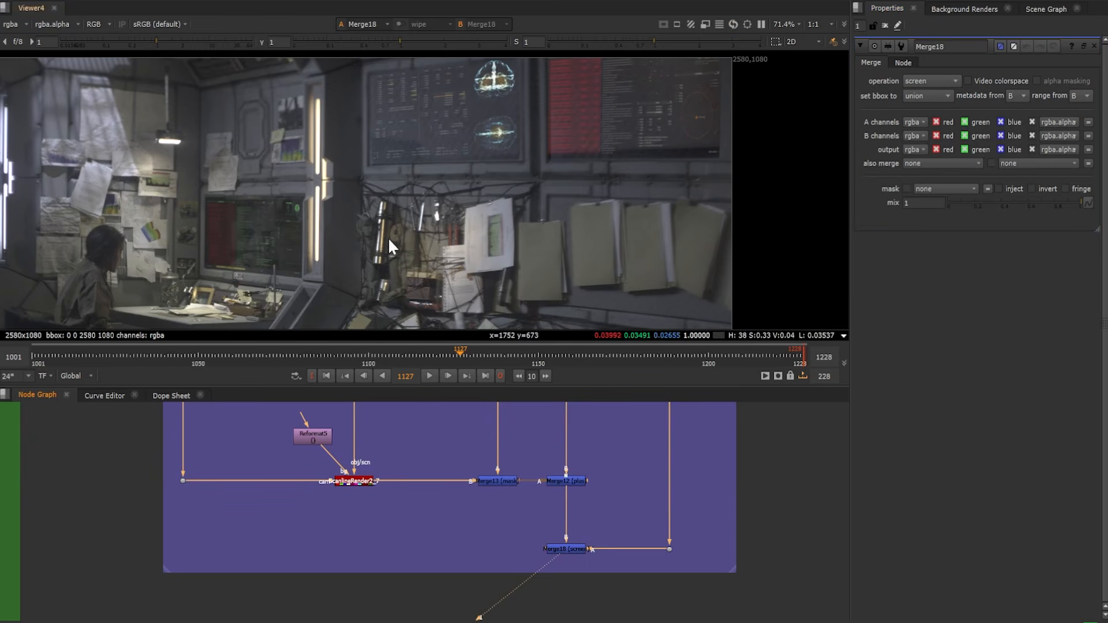
click(226, 357)
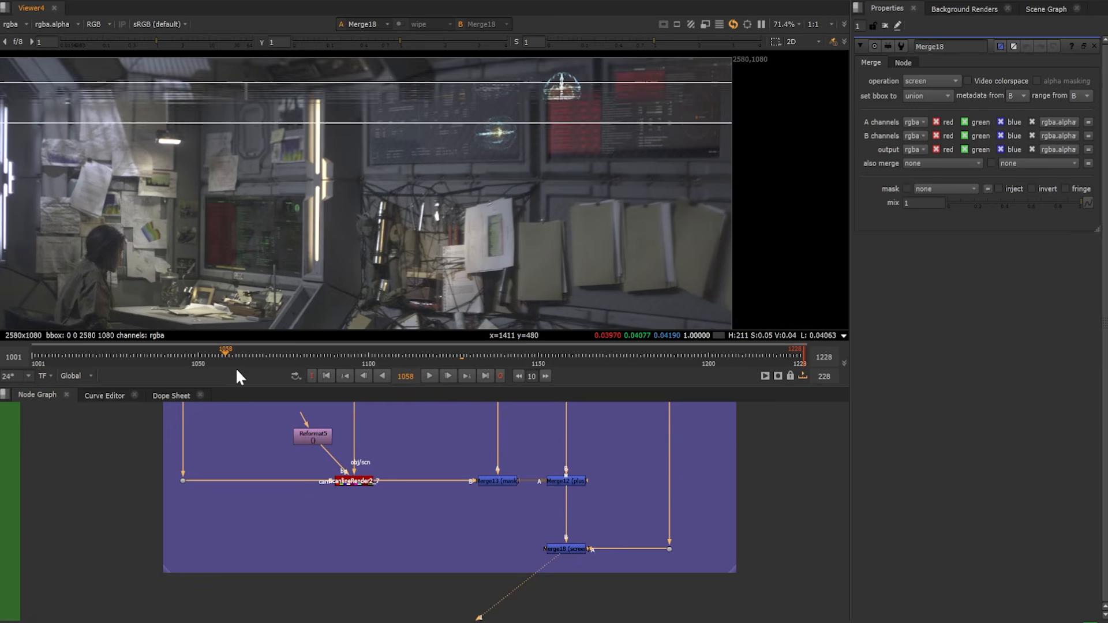
click(123, 354)
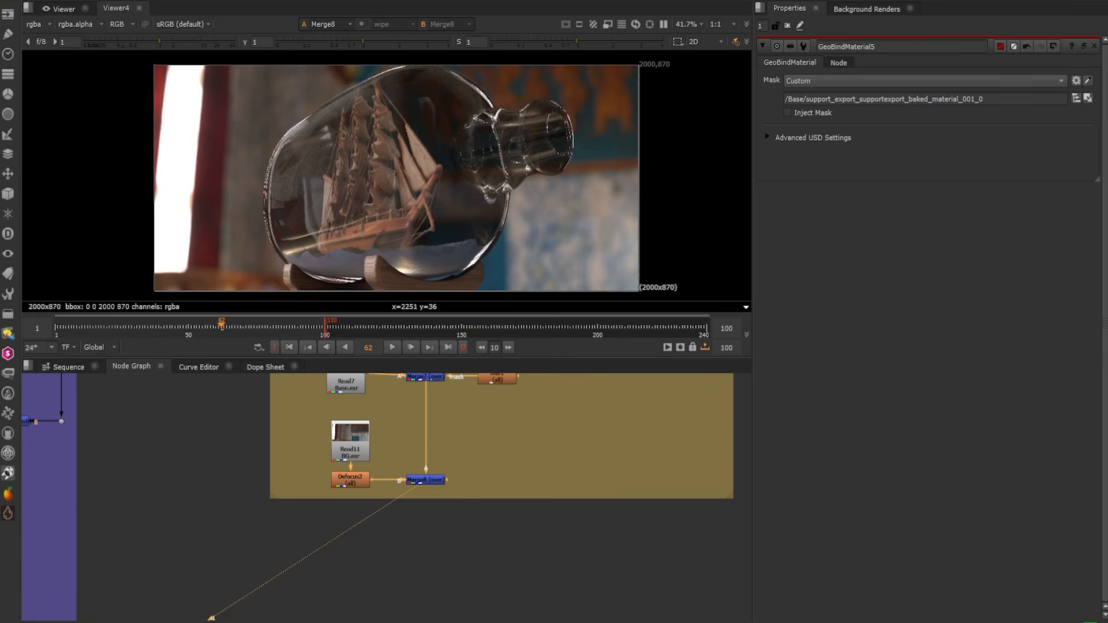
Display the GeoNormals1 bottle and stand geometry from the ship-in-a-bottle setup in the 3D view
middle_drag(522, 381, 486, 548)
middle_drag(401, 381, 428, 534)
click(424, 535)
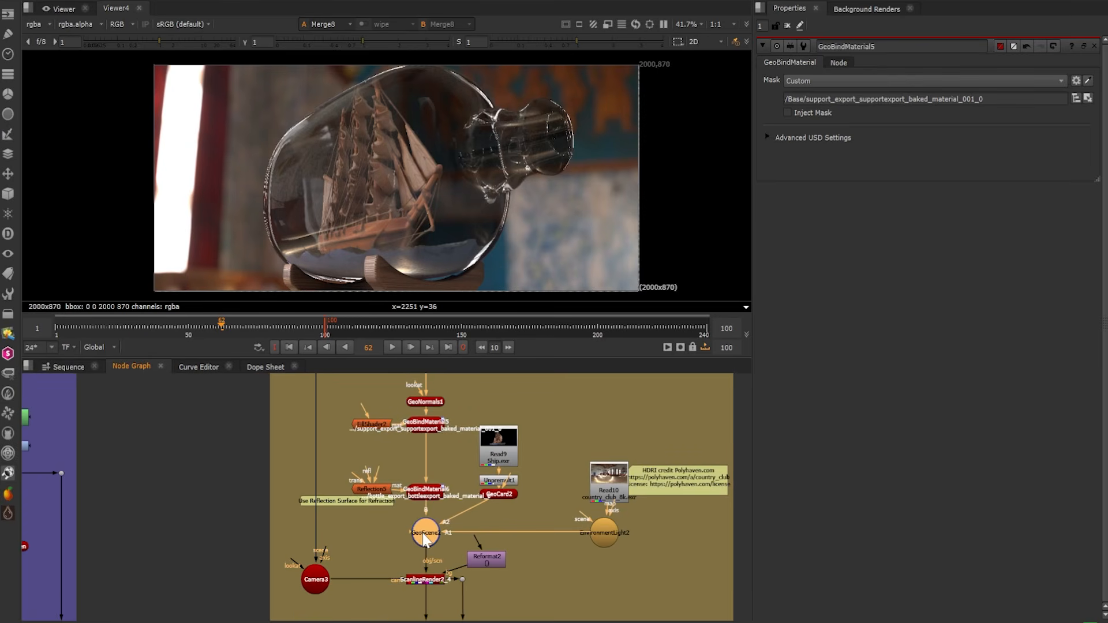
click(421, 402)
key(1)
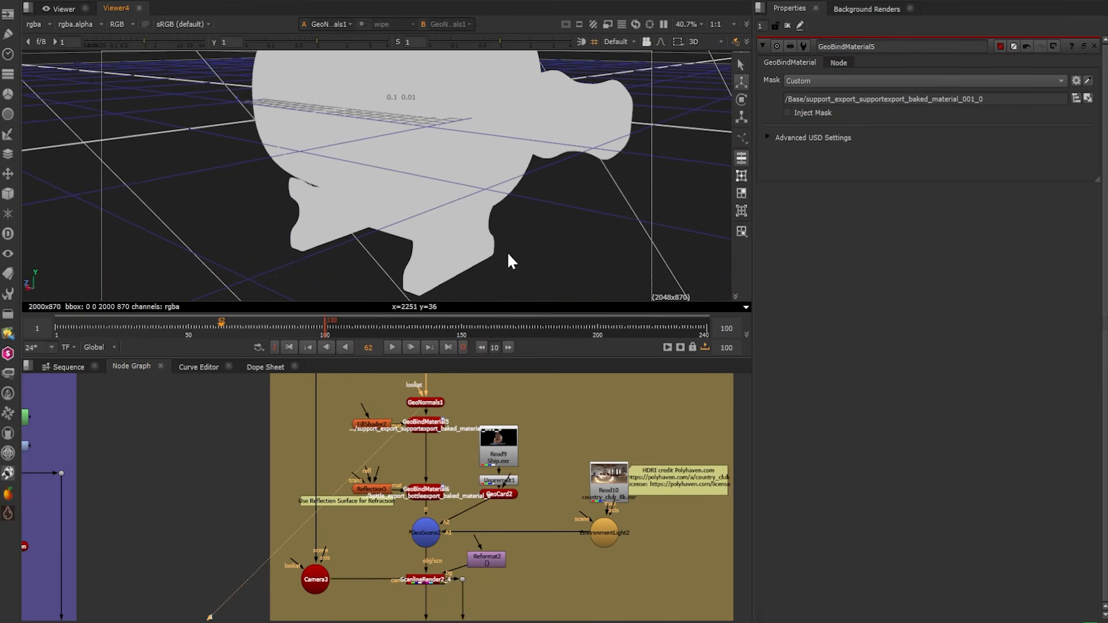
Display the stand's GeoBindMaterial5 binding, followed by the bottle's GeoBindMaterial6 binding, in the 3D view
click(415, 427)
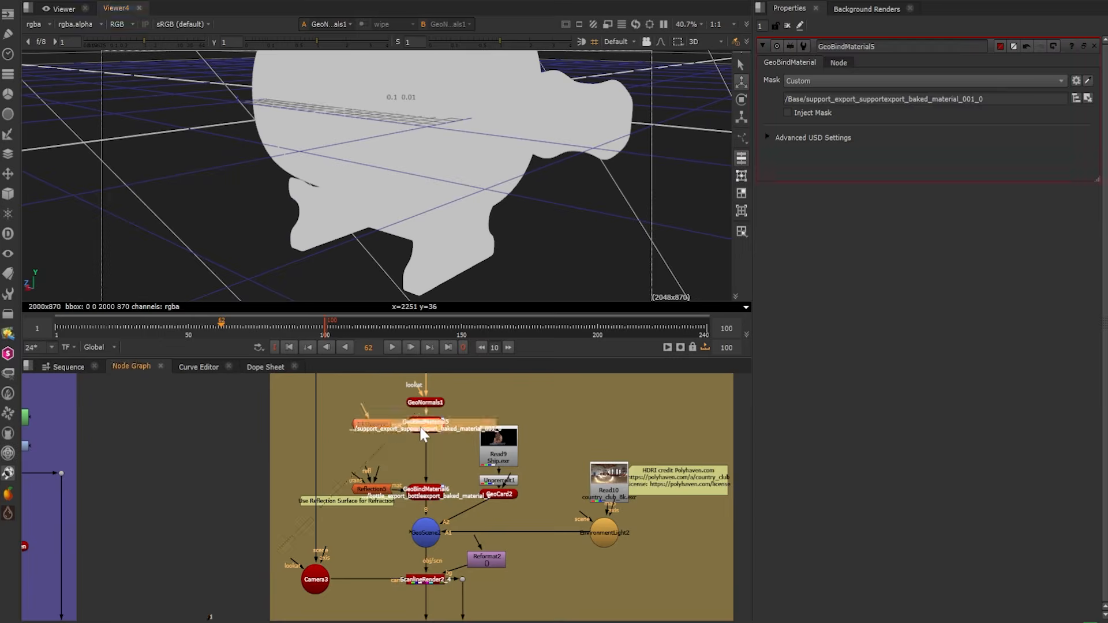
key(1)
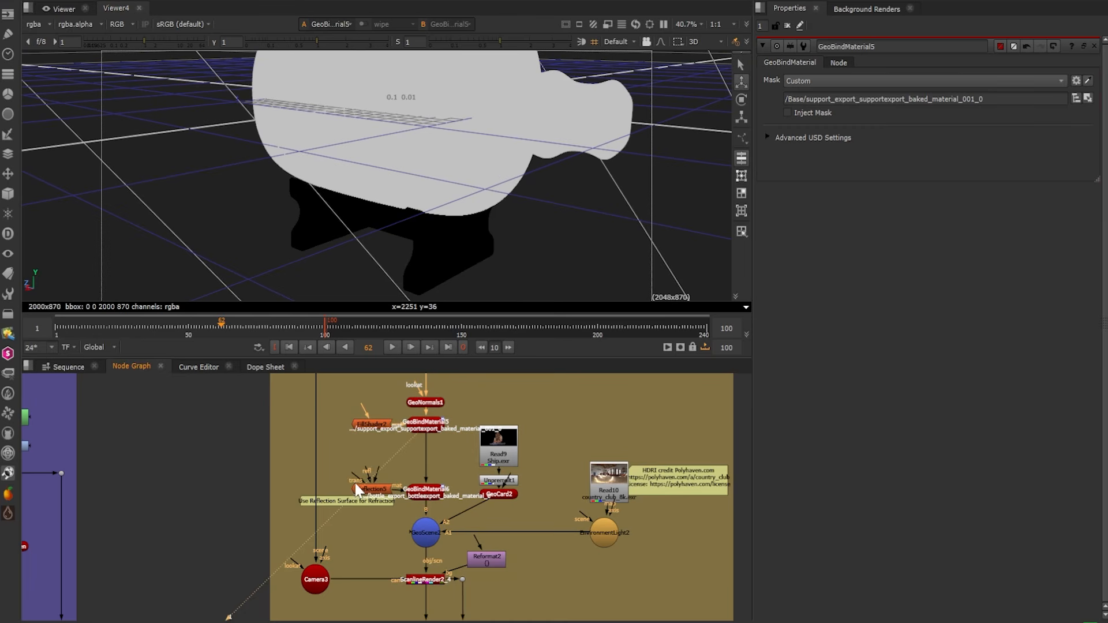
scroll(414, 490, up, 2)
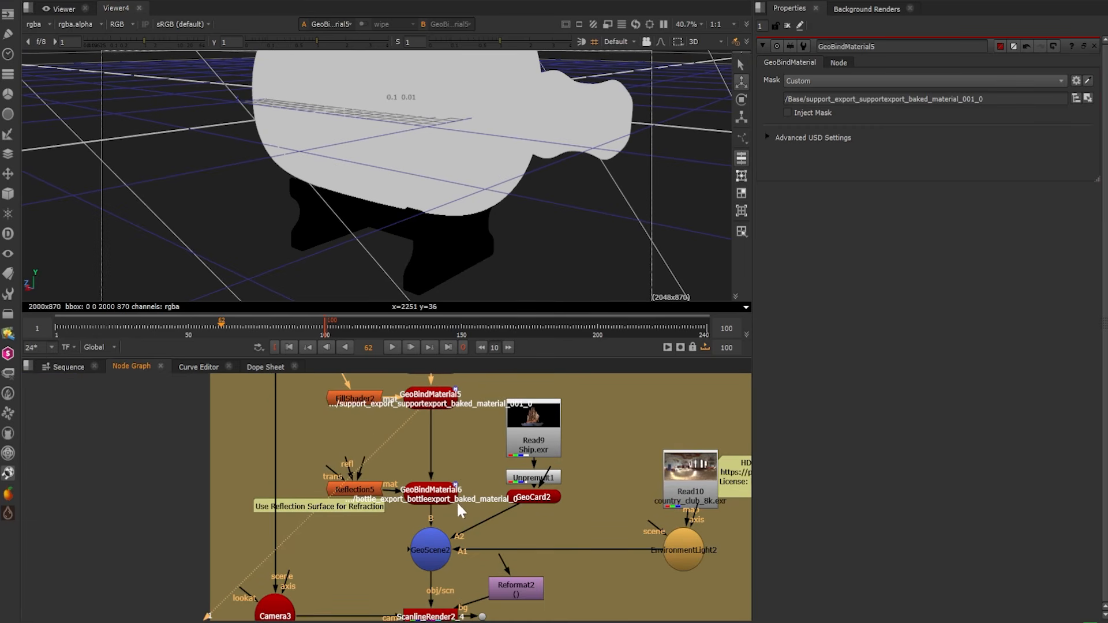
click(436, 492)
key(1)
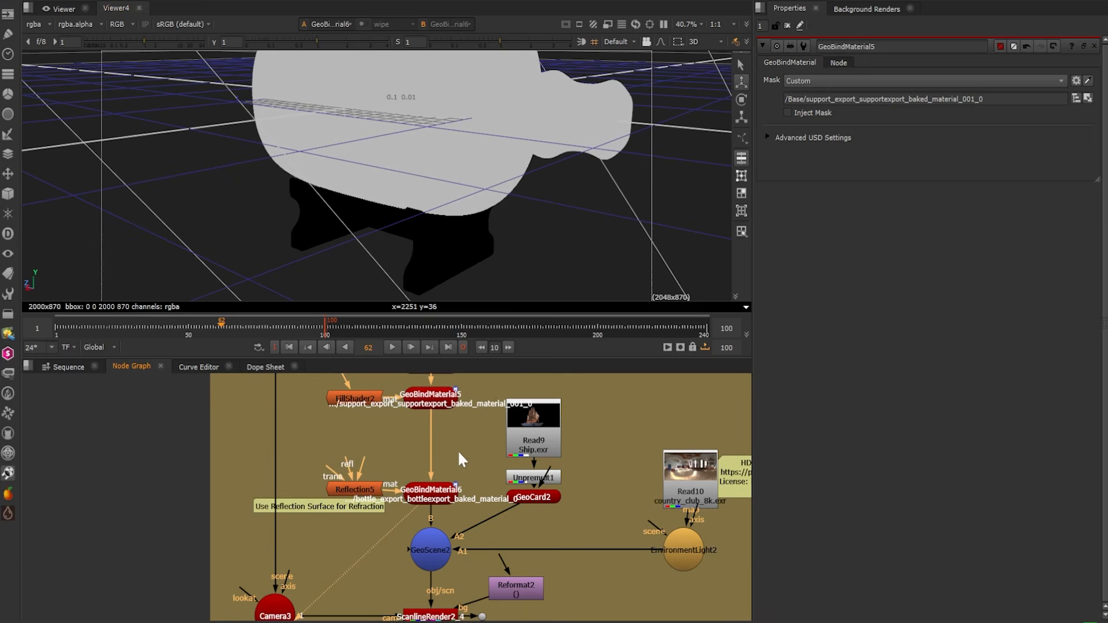
Display EnvironmentLight2 with its properties open, followed by its Read10 country_club_8k.exr HDRI
middle_drag(455, 573, 313, 521)
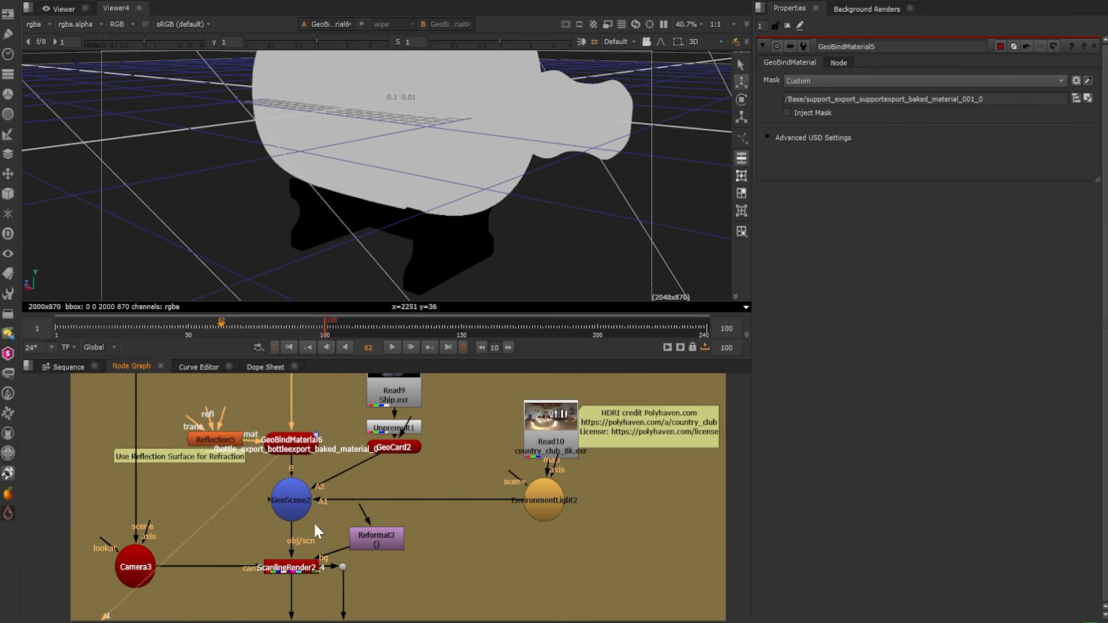
click(546, 500)
key(1)
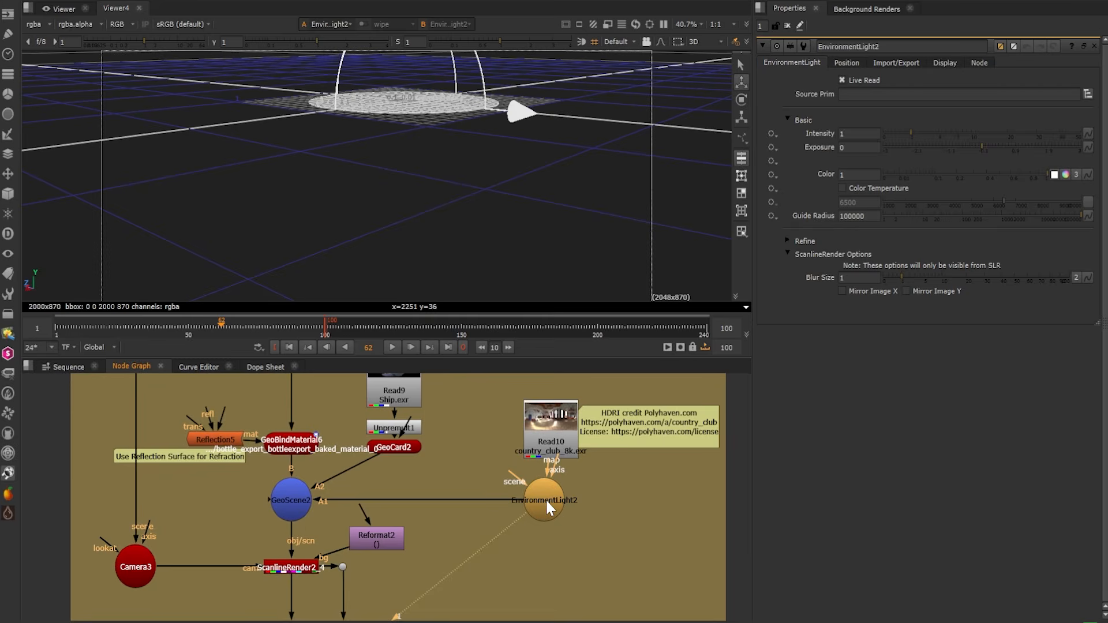
click(537, 435)
key(1)
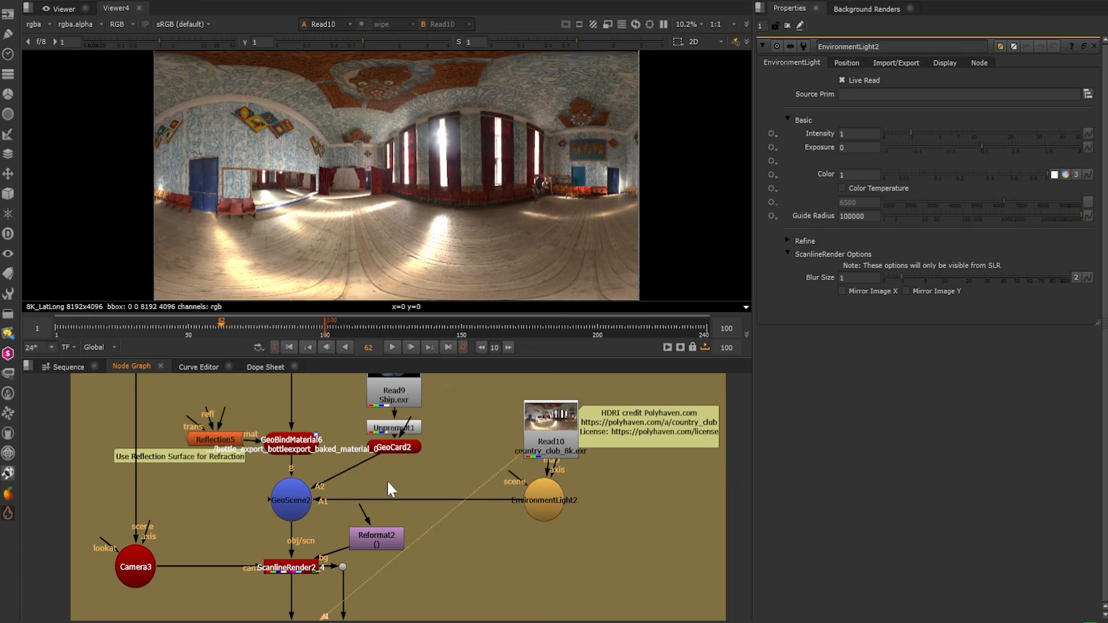
Display GeoScene2 and inspect the bottle within its environment from another angle
click(291, 502)
key(1)
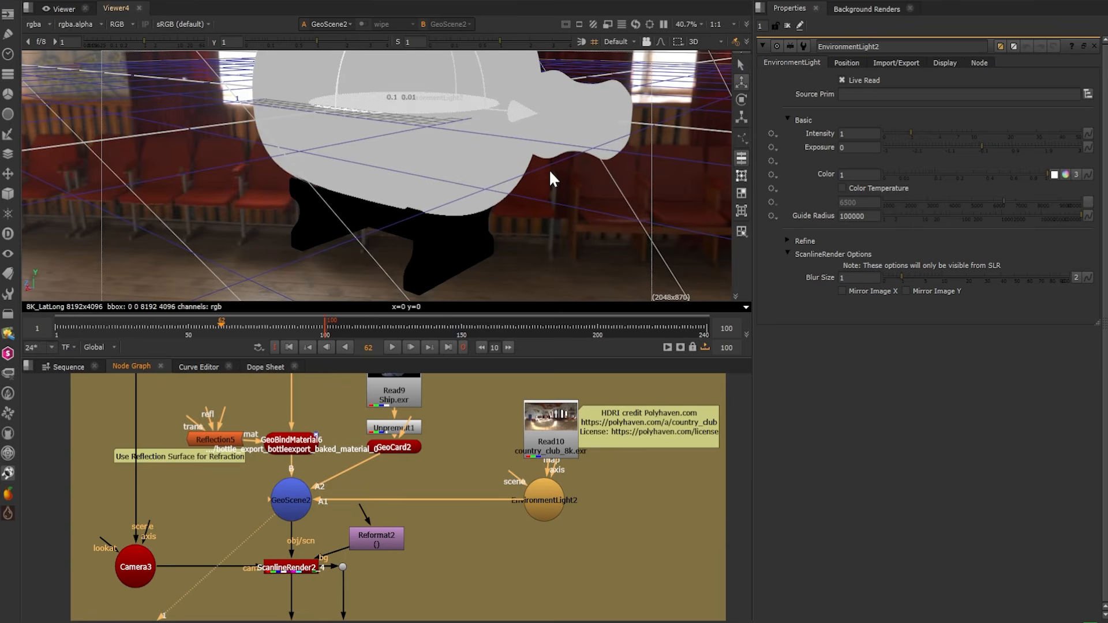
mouse_move(385, 197)
ctrl+mouse_down()
mouse_move(398, 195)
mouse_move(407, 219)
mouse_move(417, 195)
mouse_move(404, 195)
ctrl+mouse_up()
scroll(406, 170, up, 1)
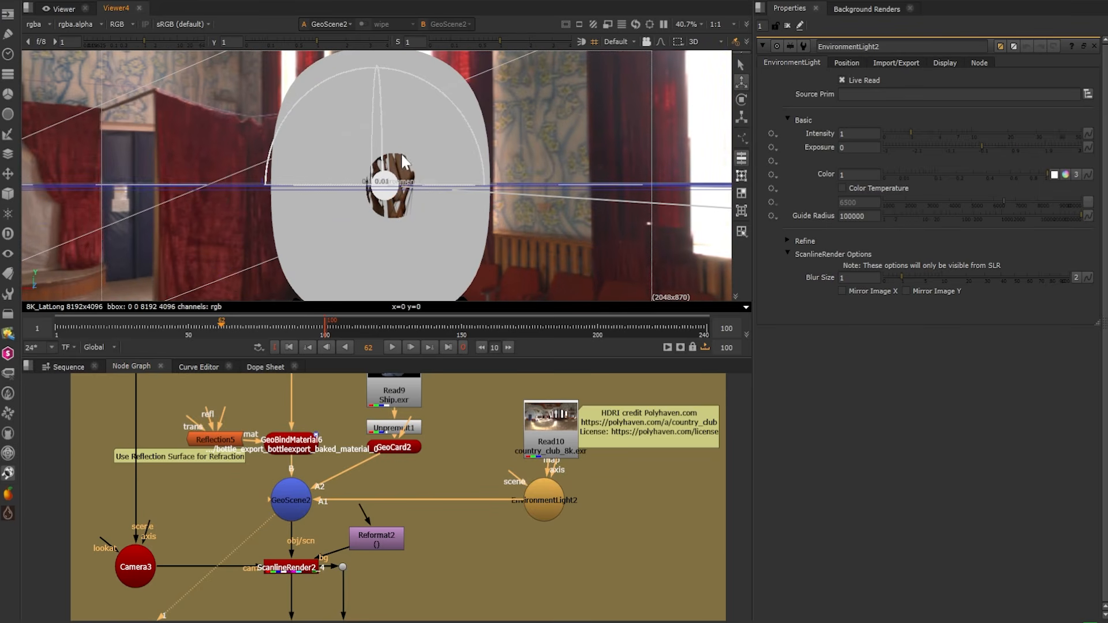
Display the ship image on GeoCard2 and inspect the card in the 3D view
click(404, 449)
key(1)
ctrl+drag(462, 242, 436, 188)
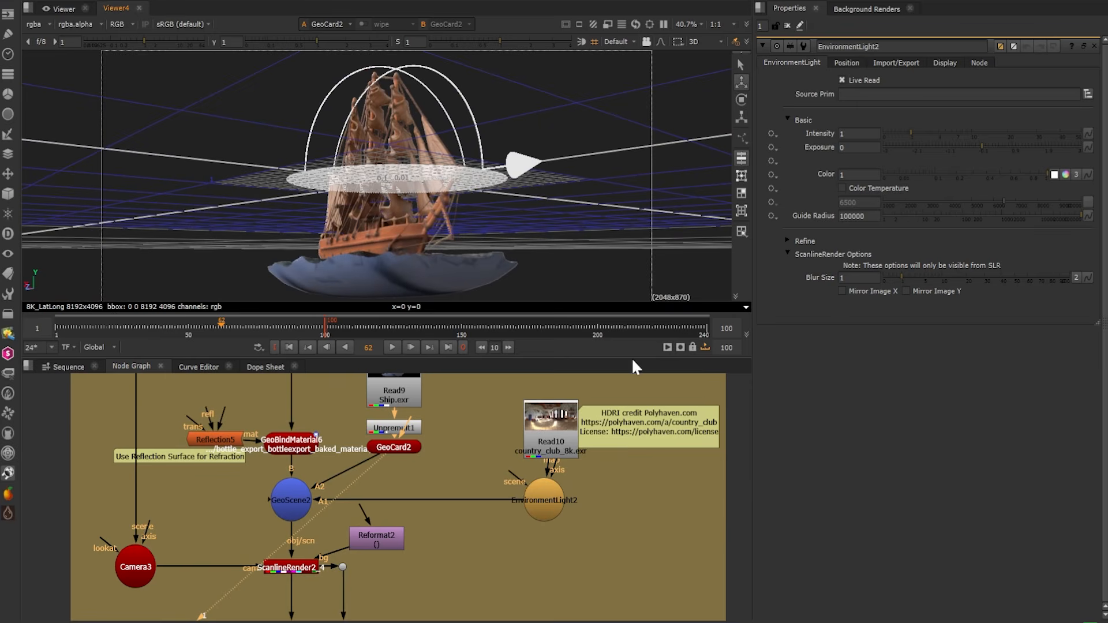
Display the ScanlineRender2_4 bottle refraction render, followed by the Merge7 composite with the base
middle_drag(397, 577, 498, 475)
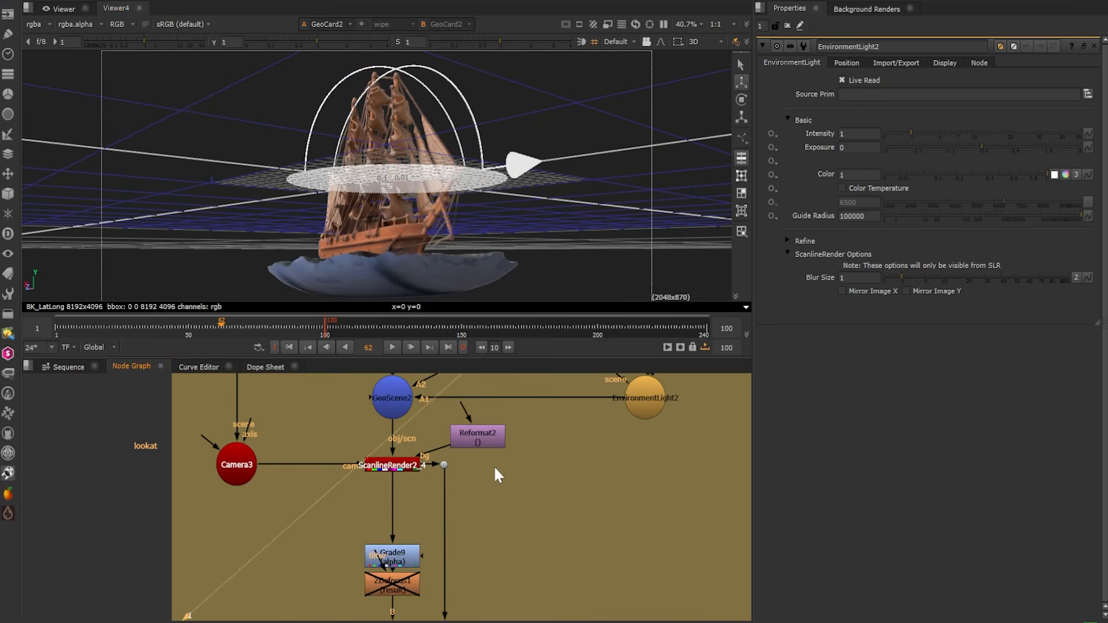
click(406, 468)
key(1)
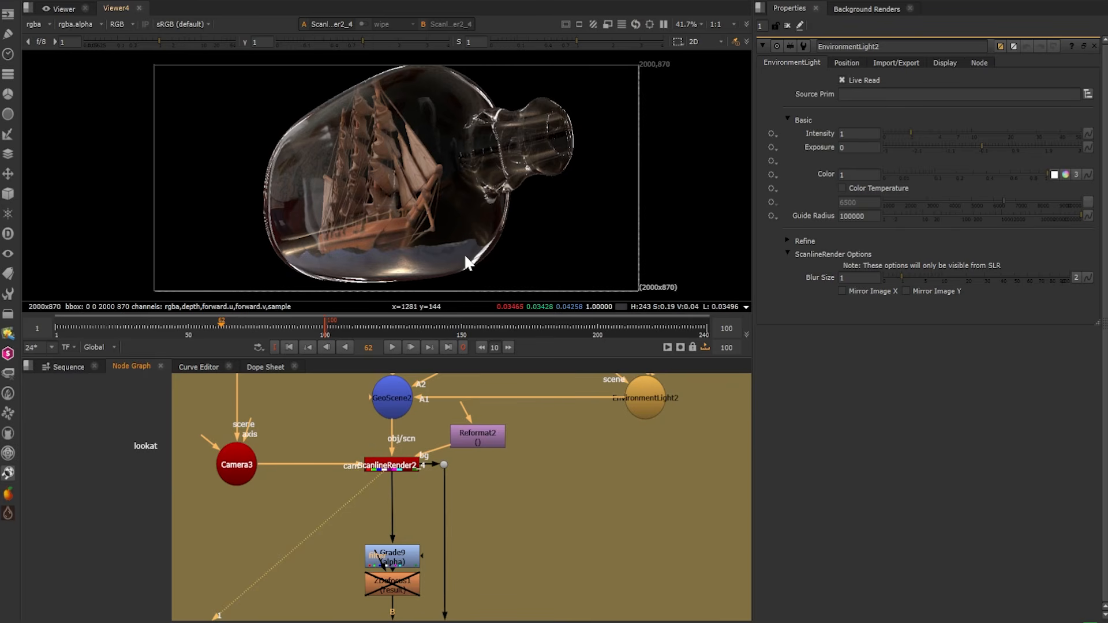
middle_drag(494, 543, 589, 335)
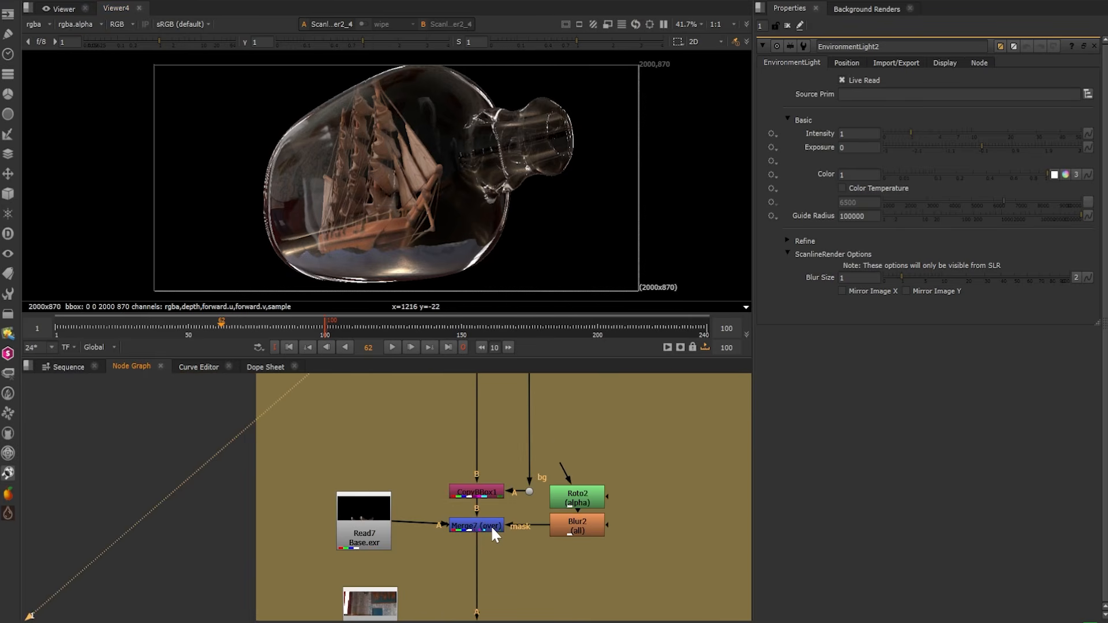
key(1)
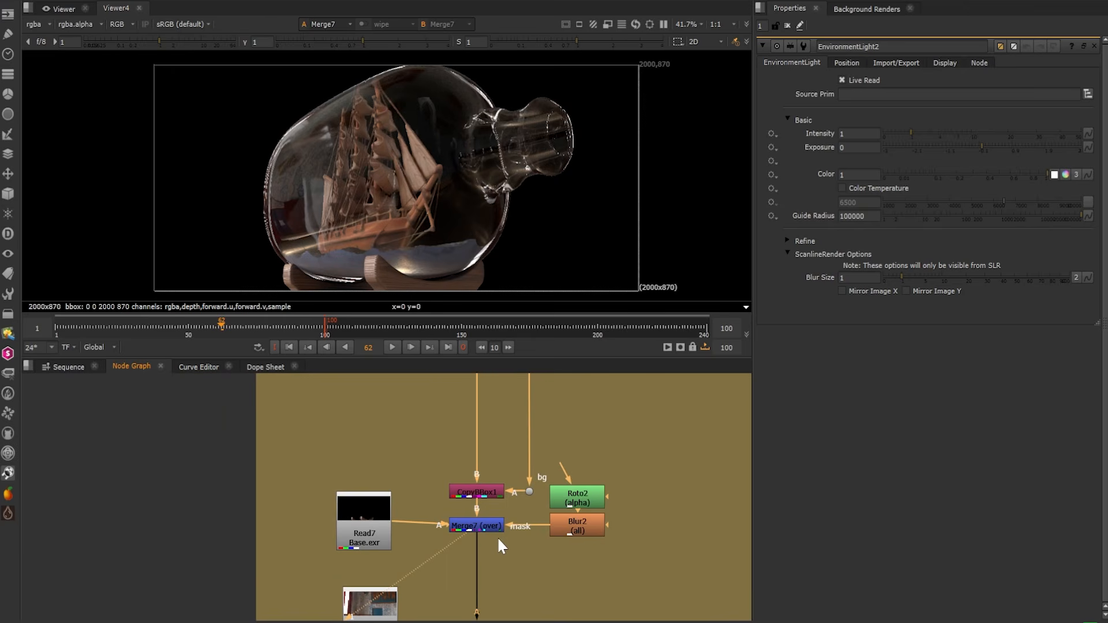